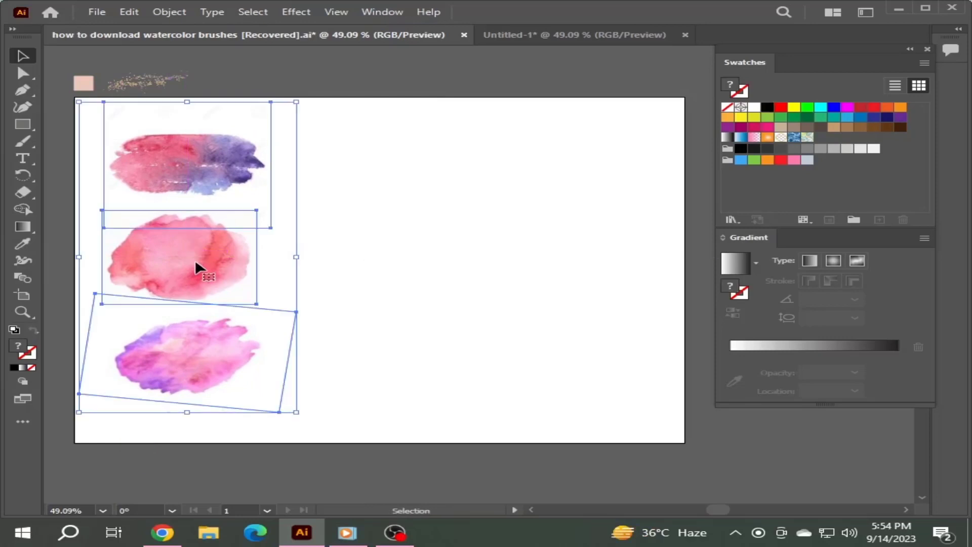
Switch to Chrome and search Google Images for "watercolor stroke brushes"
click(394, 297)
click(163, 532)
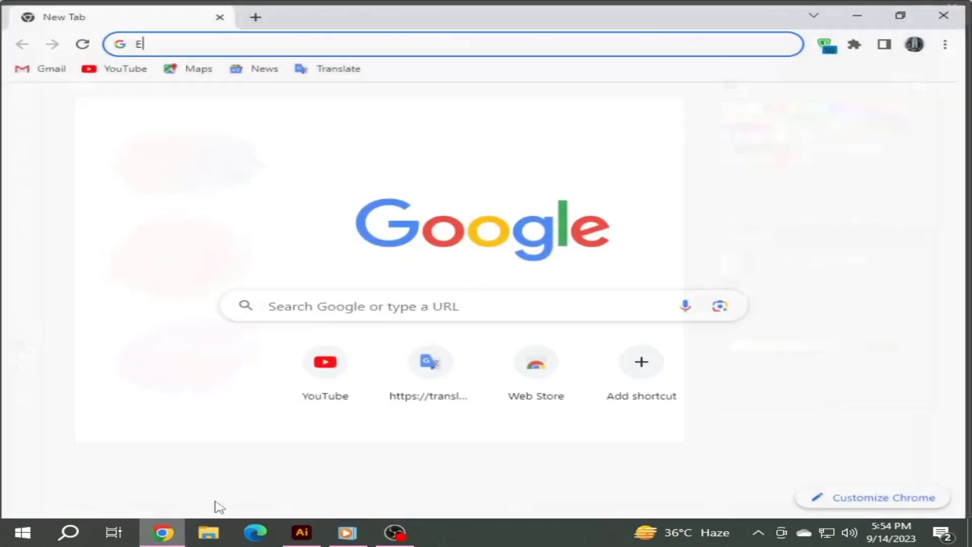
click(341, 307)
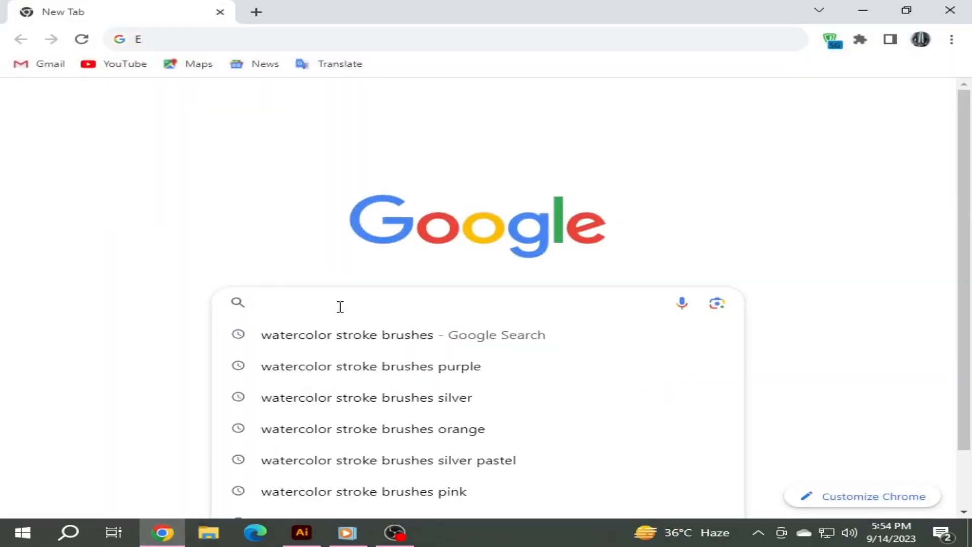
text(water)
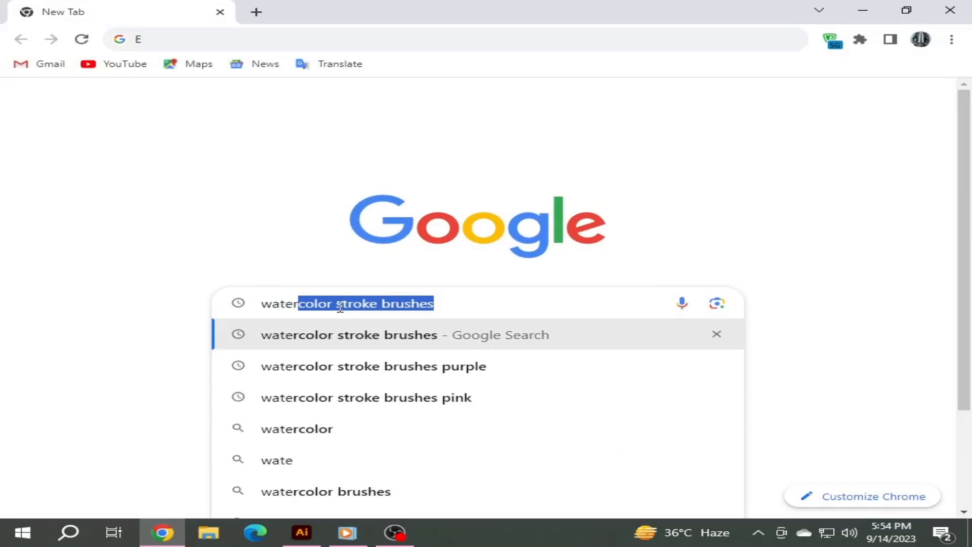
text(color)
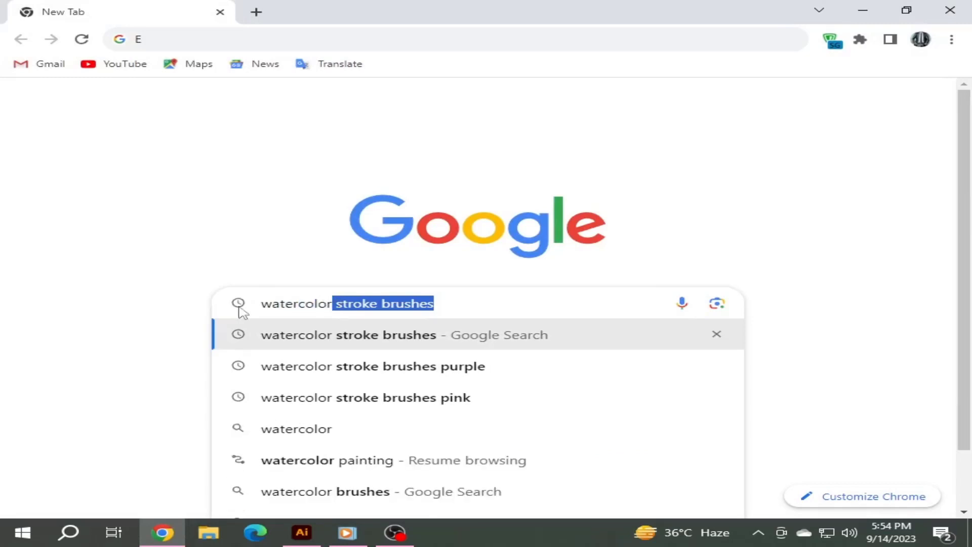
drag(263, 301, 443, 303)
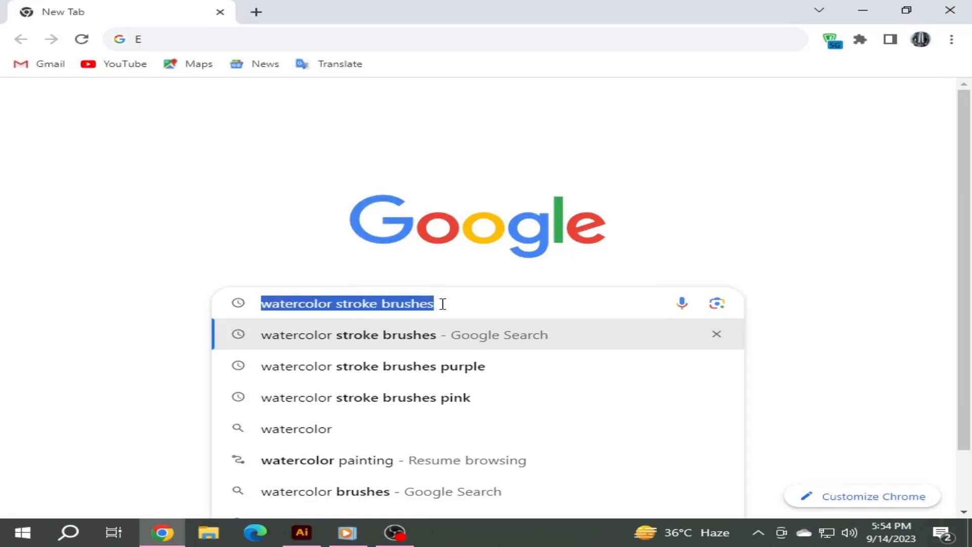
key(Return)
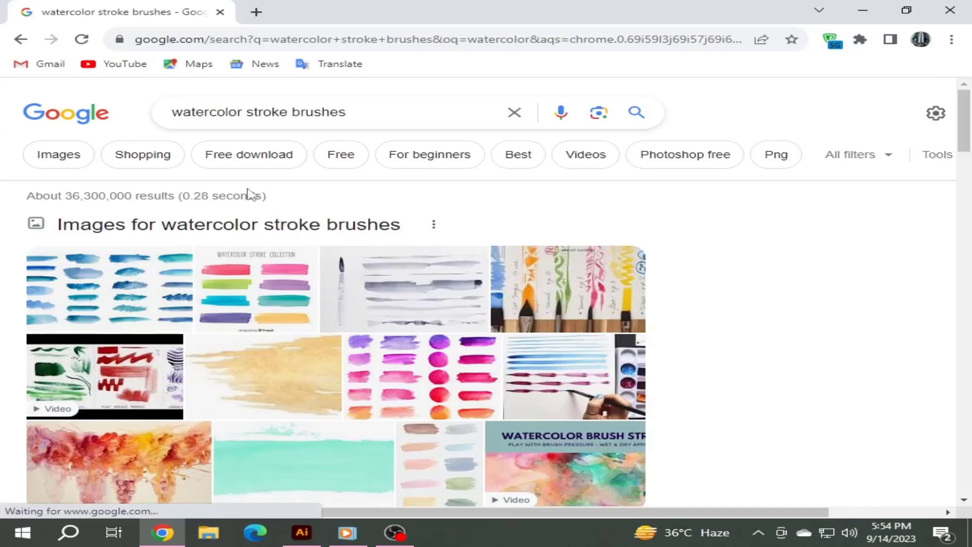
click(74, 161)
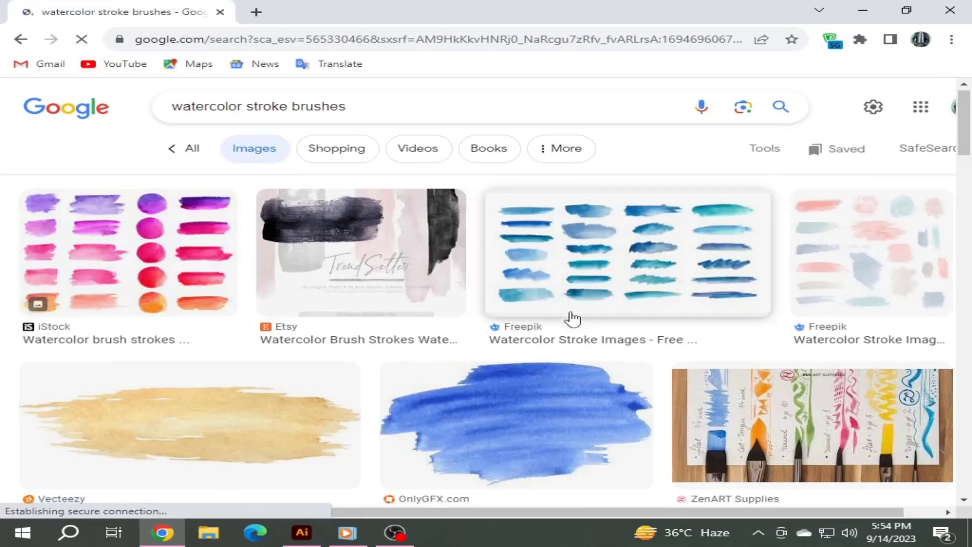
Refine the image search to "watercolor stroke brushes purple"
scroll(573, 319, down, 5)
scroll(572, 319, down, 6)
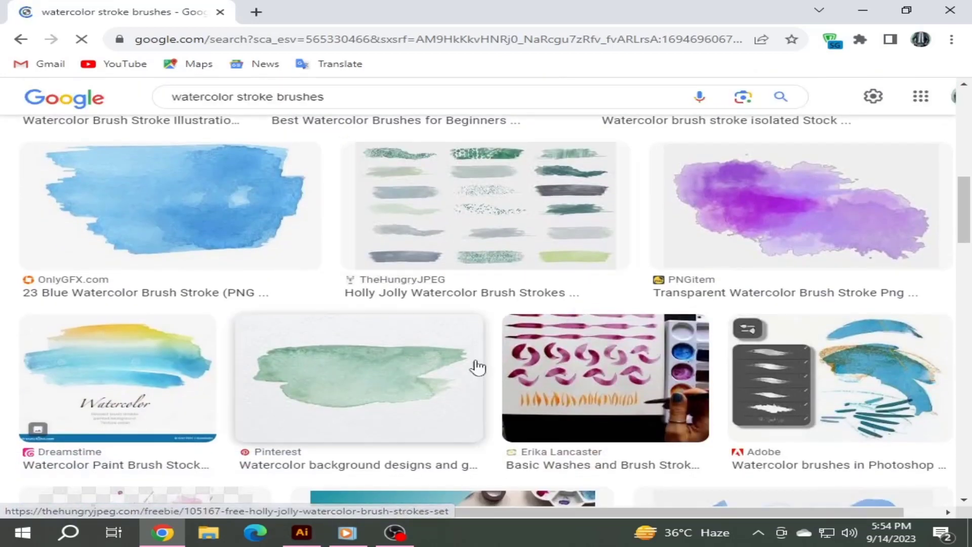
scroll(582, 390, down, 7)
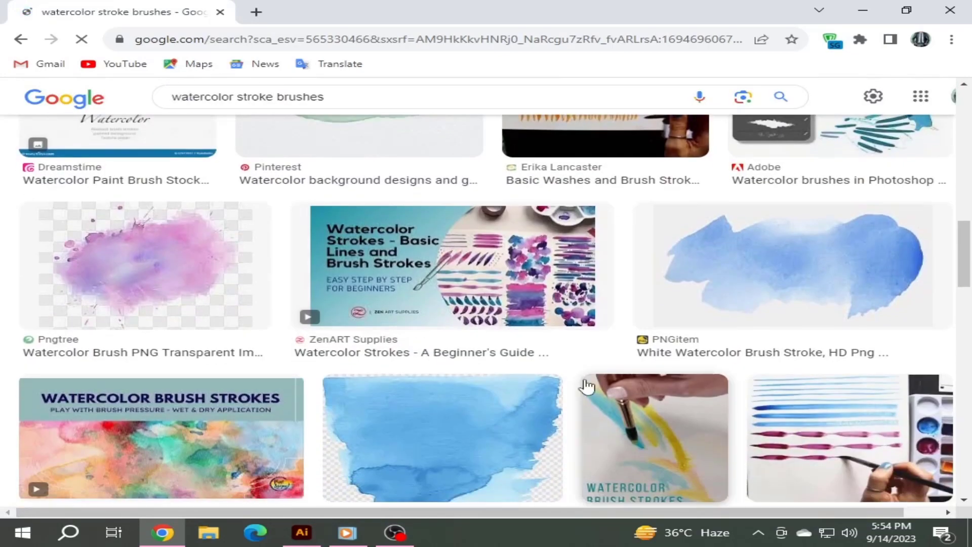
scroll(587, 387, down, 7)
scroll(588, 387, up, 20)
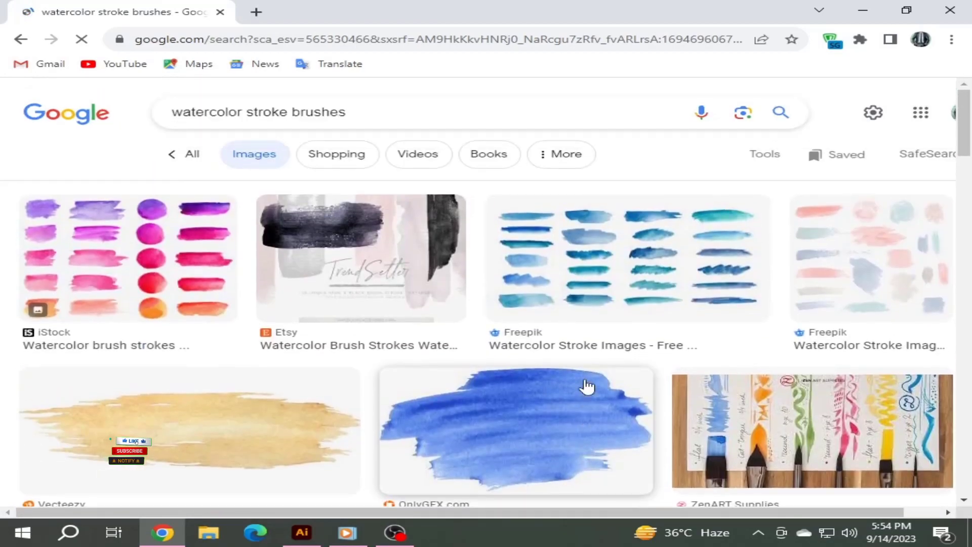
click(399, 113)
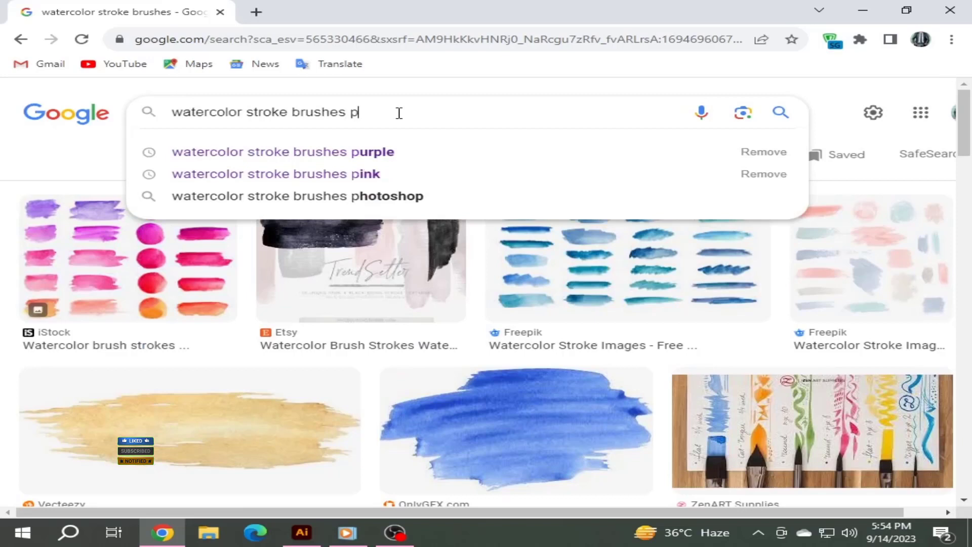
text(purple)
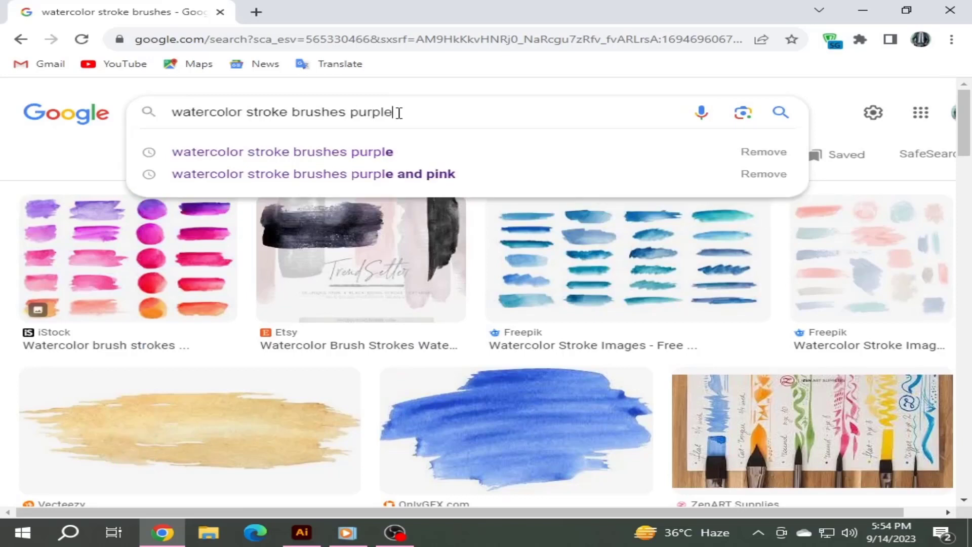
key(Return)
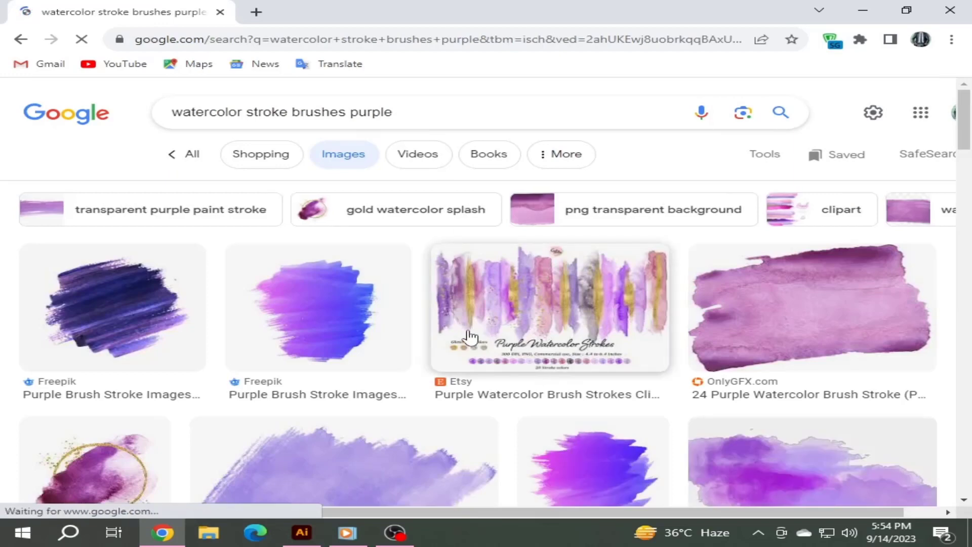
Browse the purple brush stroke image results for a suitable pink and purple watercolor stroke
scroll(471, 336, down, 3)
scroll(470, 336, down, 6)
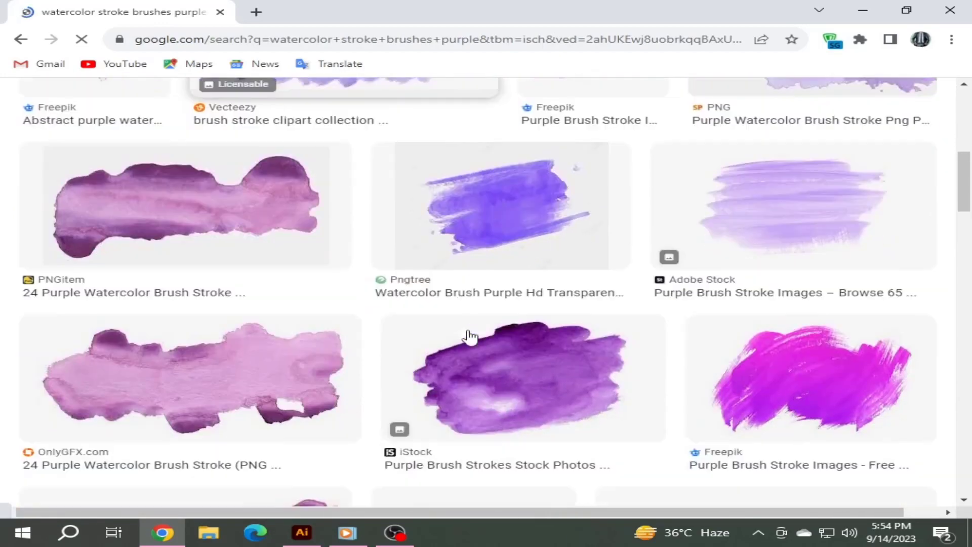
scroll(470, 336, down, 4)
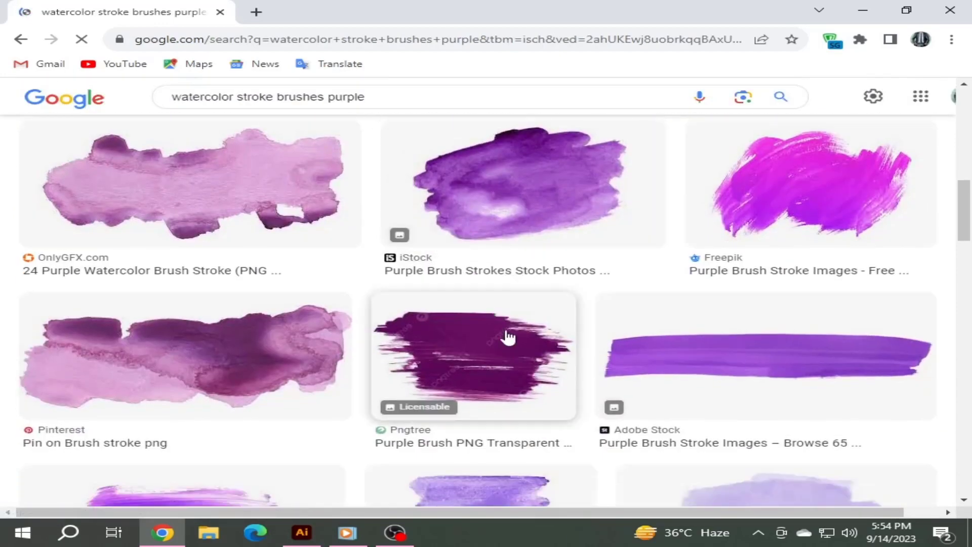
scroll(507, 336, down, 11)
scroll(511, 337, down, 14)
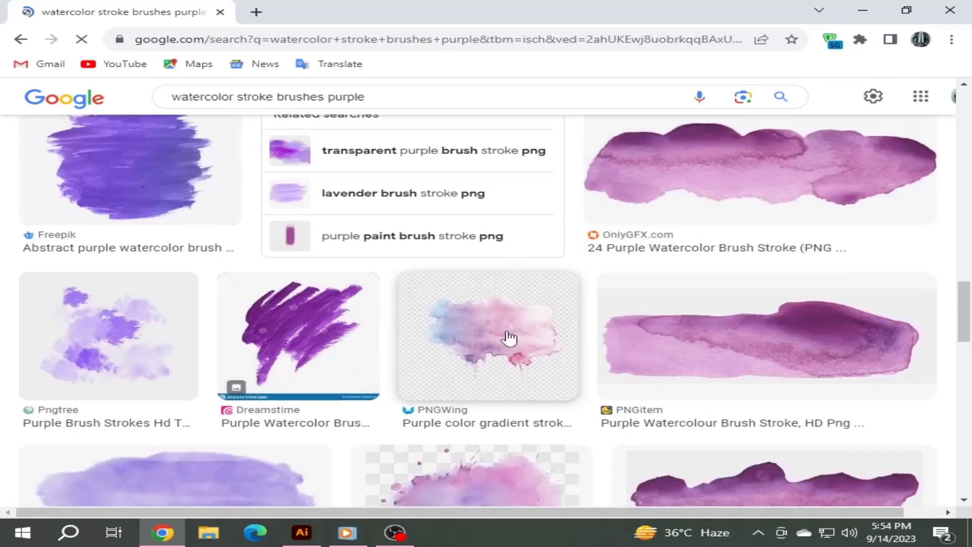
scroll(509, 337, down, 16)
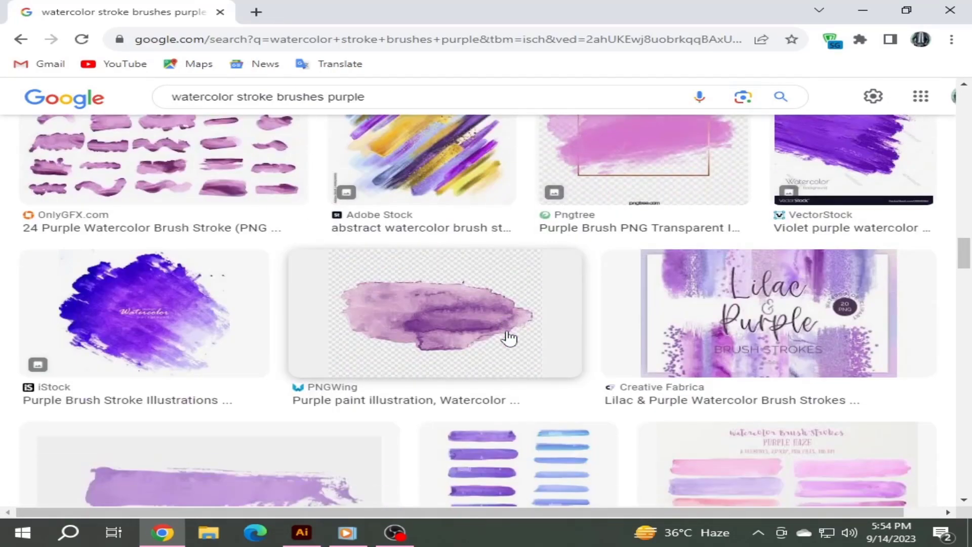
scroll(509, 337, down, 16)
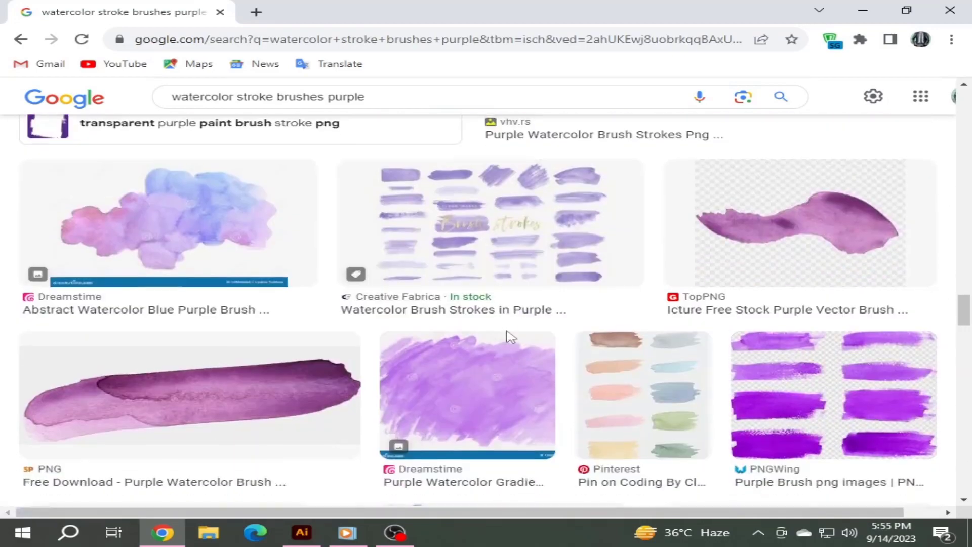
scroll(509, 337, down, 15)
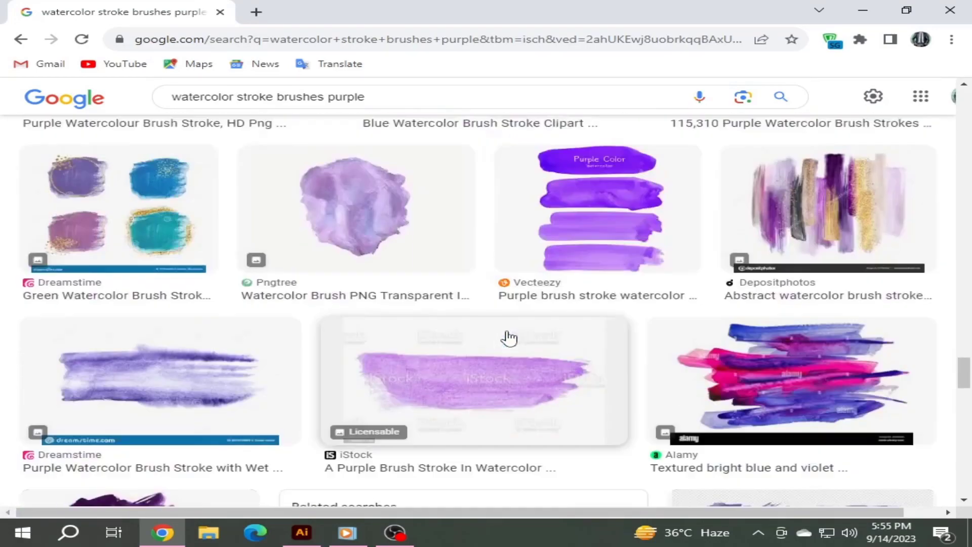
scroll(508, 337, down, 15)
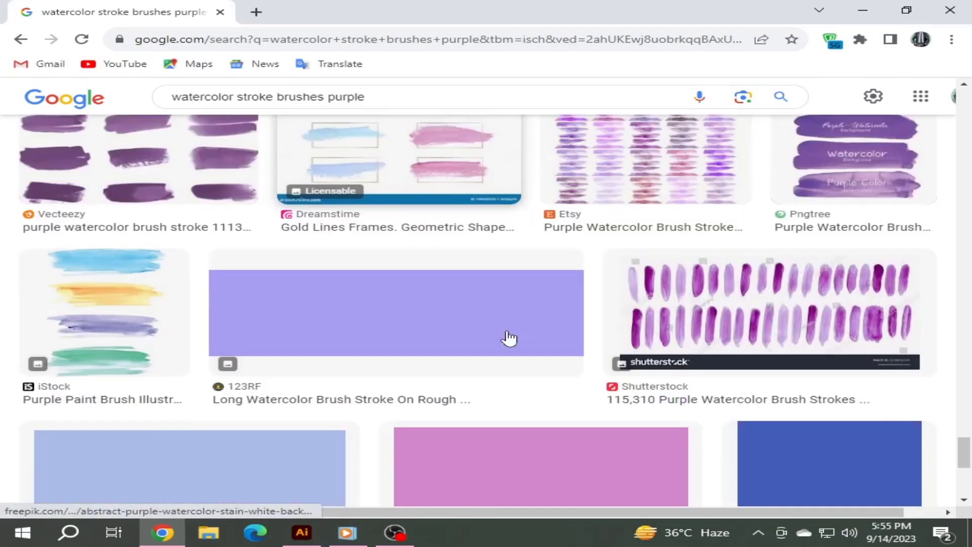
scroll(507, 327, down, 6)
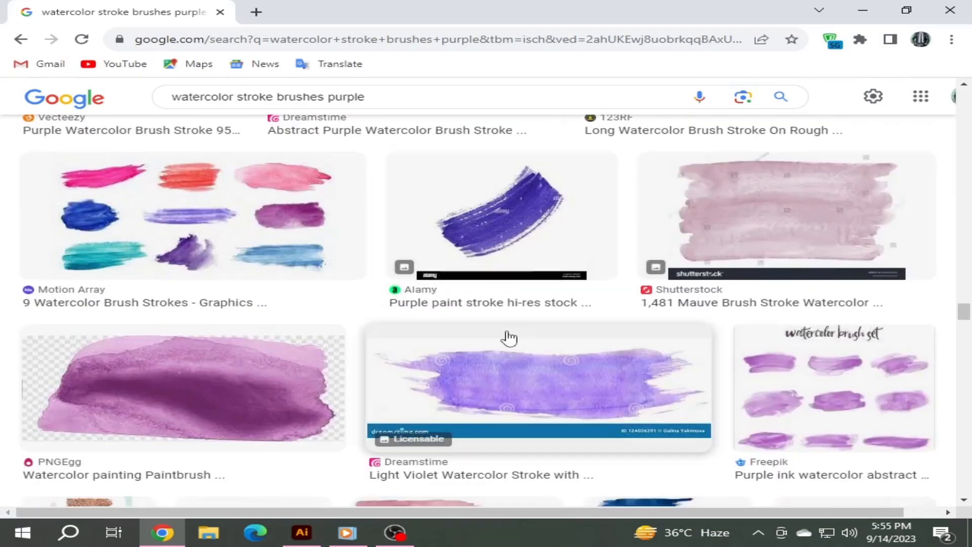
drag(964, 315, 964, 326)
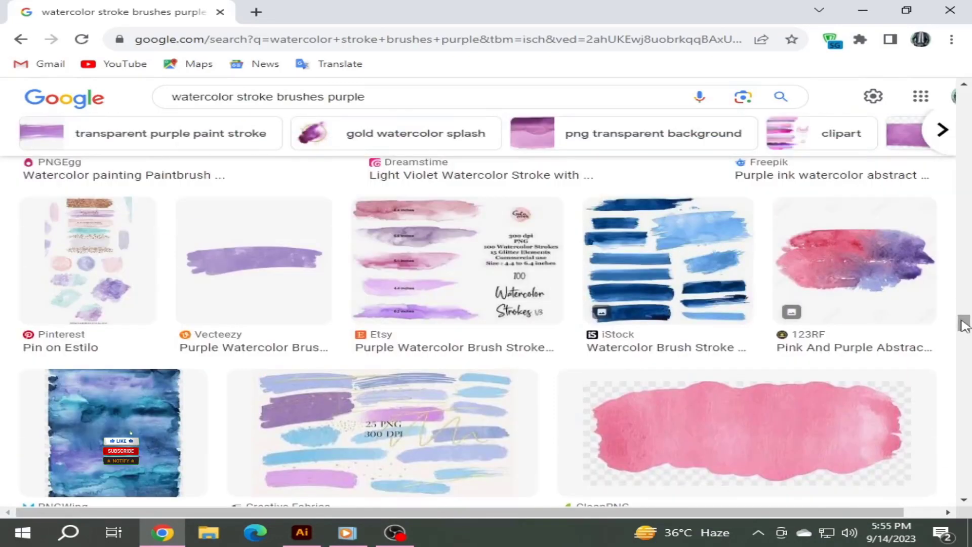
Save the 123RF pink and purple watercolor stroke as a JPEG named images in the Videos folder, replacing the existing file
right_click(866, 276)
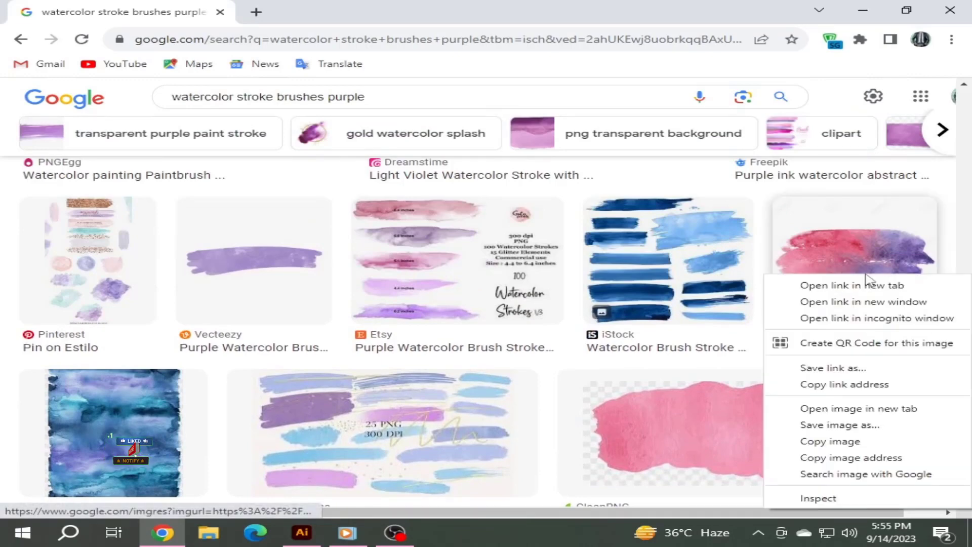
click(840, 426)
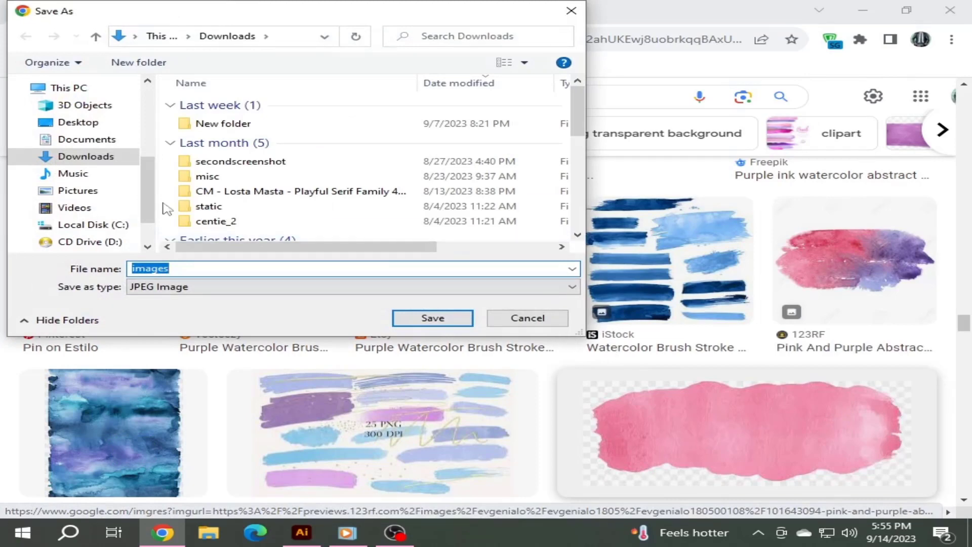
click(75, 209)
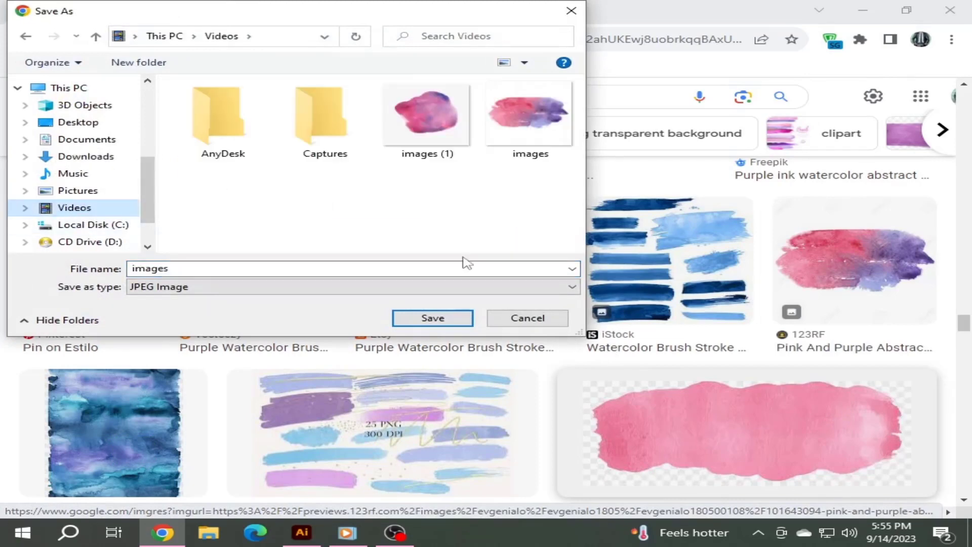
click(435, 321)
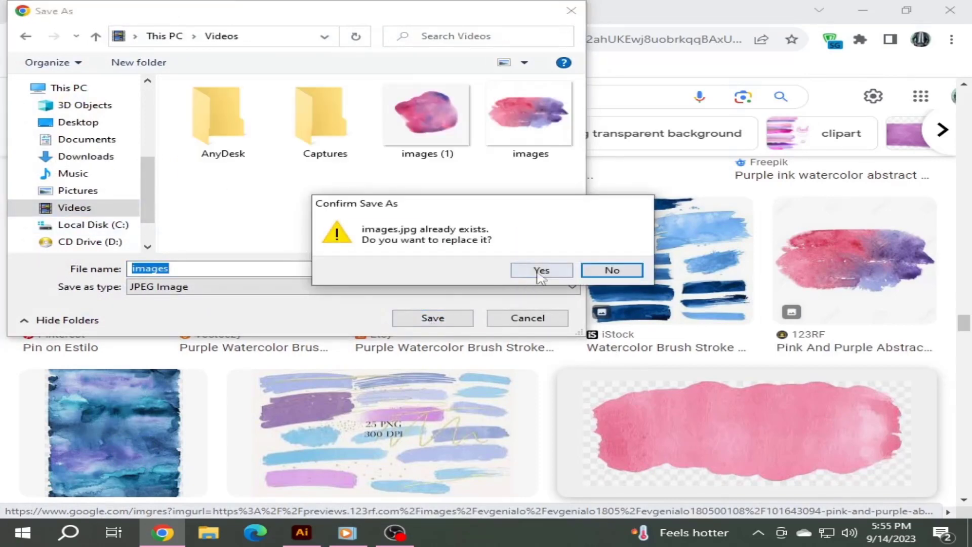
click(541, 271)
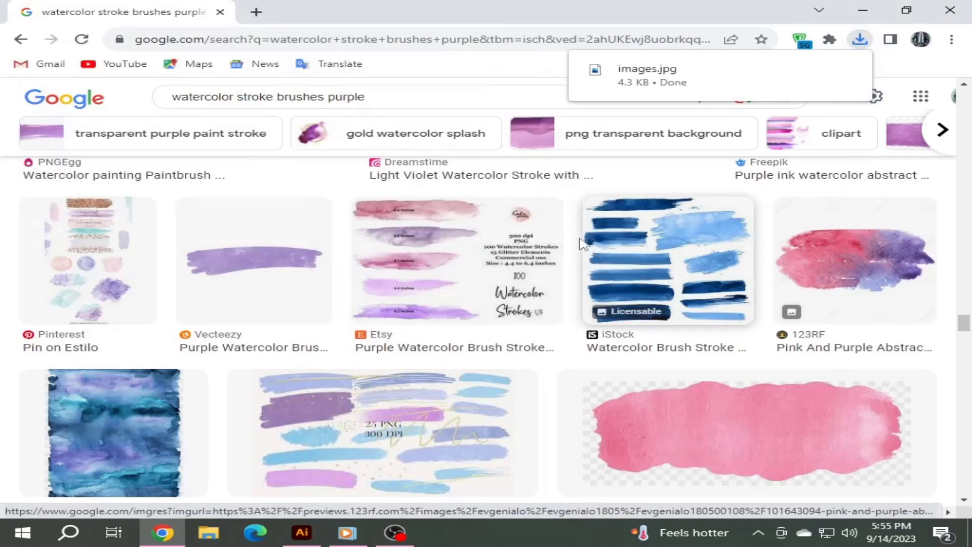
Switch to Illustrator and open the images file from the Videos folder
click(302, 533)
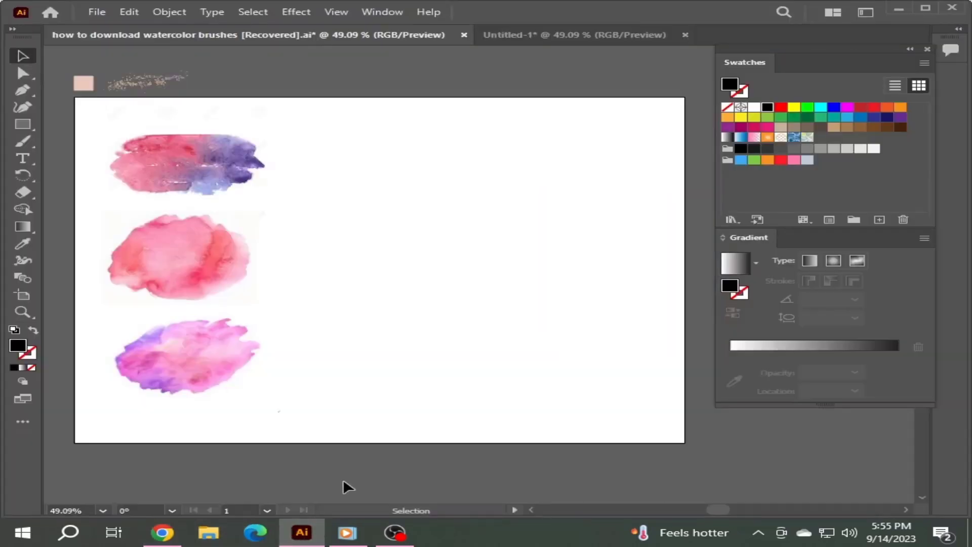
click(97, 11)
click(114, 60)
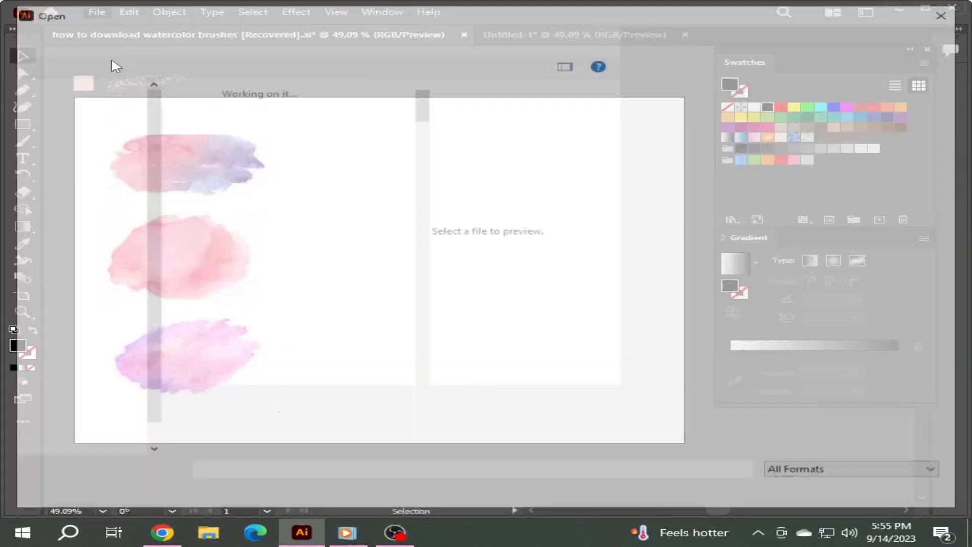
click(77, 396)
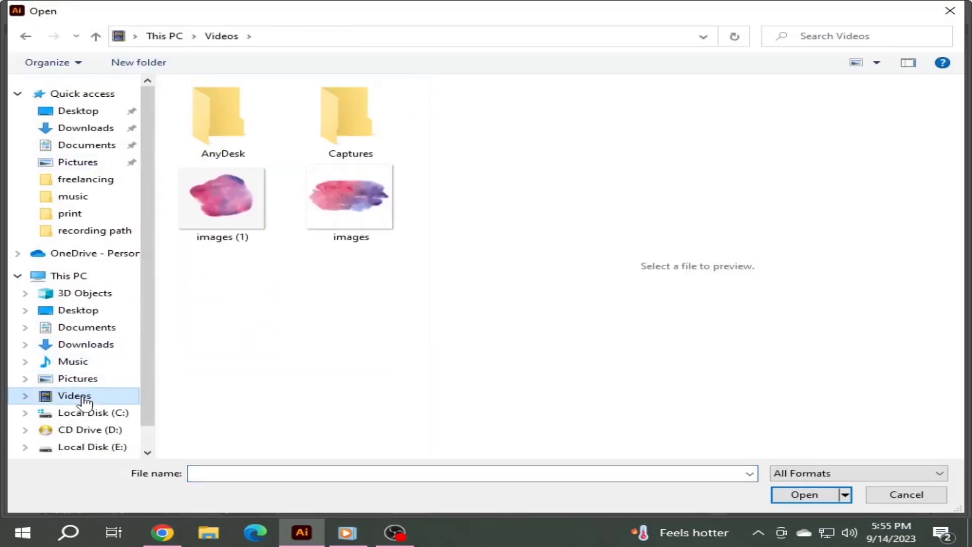
click(339, 201)
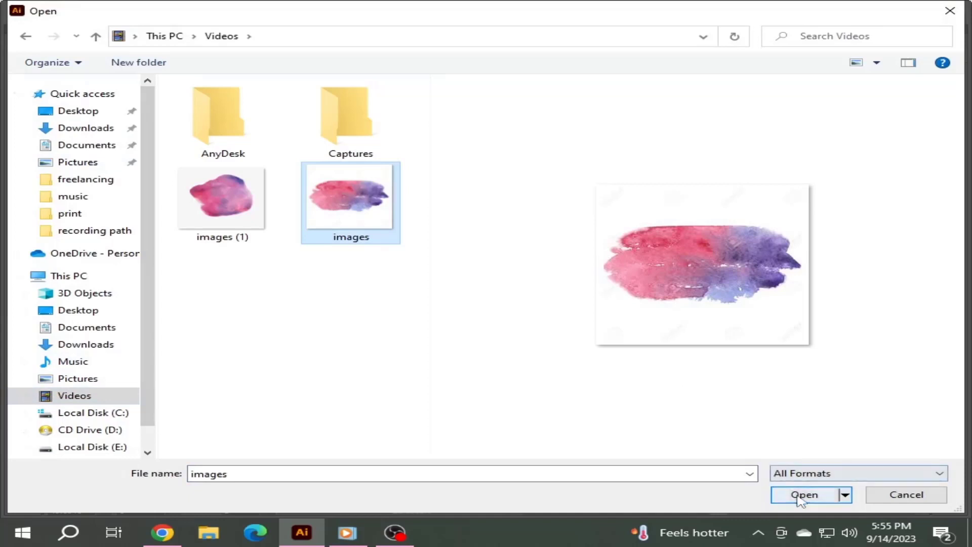
click(803, 494)
Cut the watercolor stroke picture from the images.jpg document to the clipboard
click(501, 298)
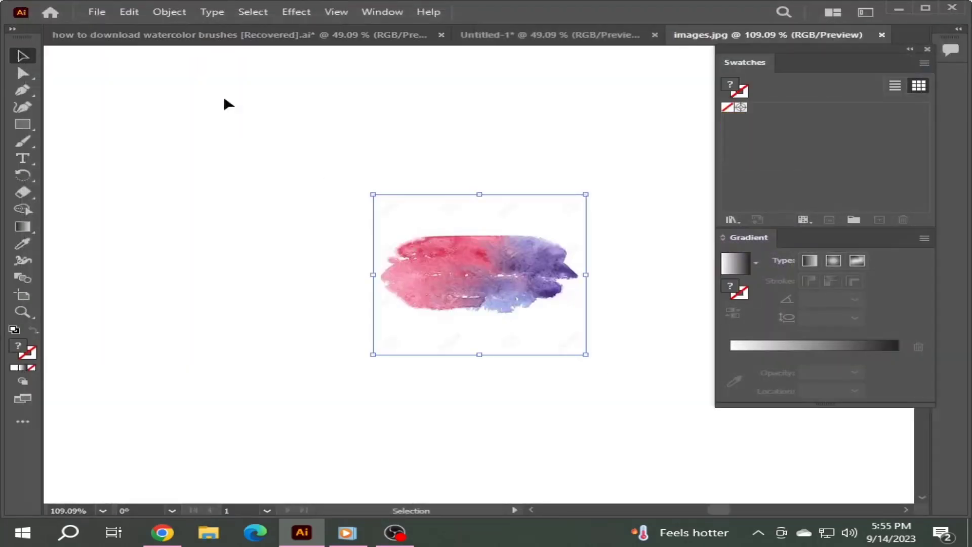
click(129, 12)
click(149, 65)
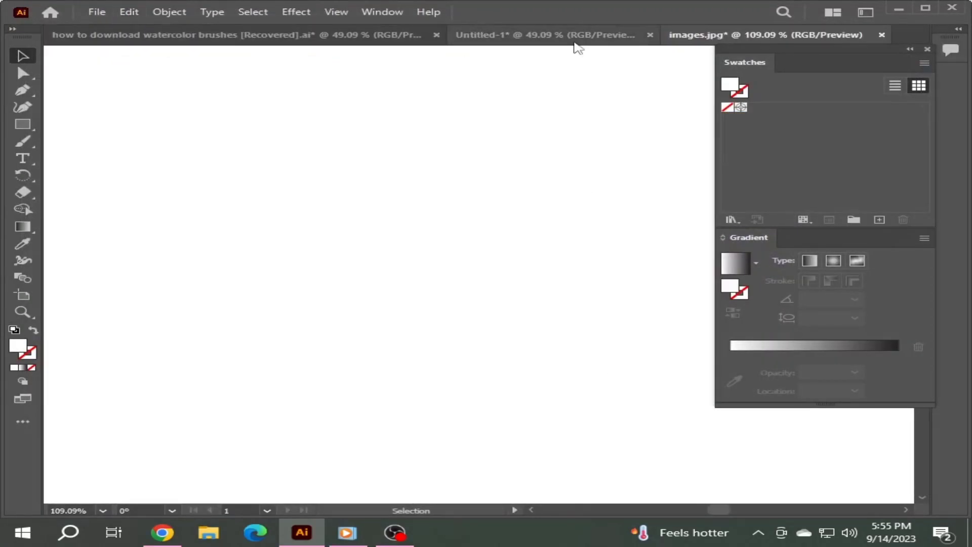
Close images.jpg without saving changes and bring up the Untitled-1 document
click(882, 35)
click(582, 284)
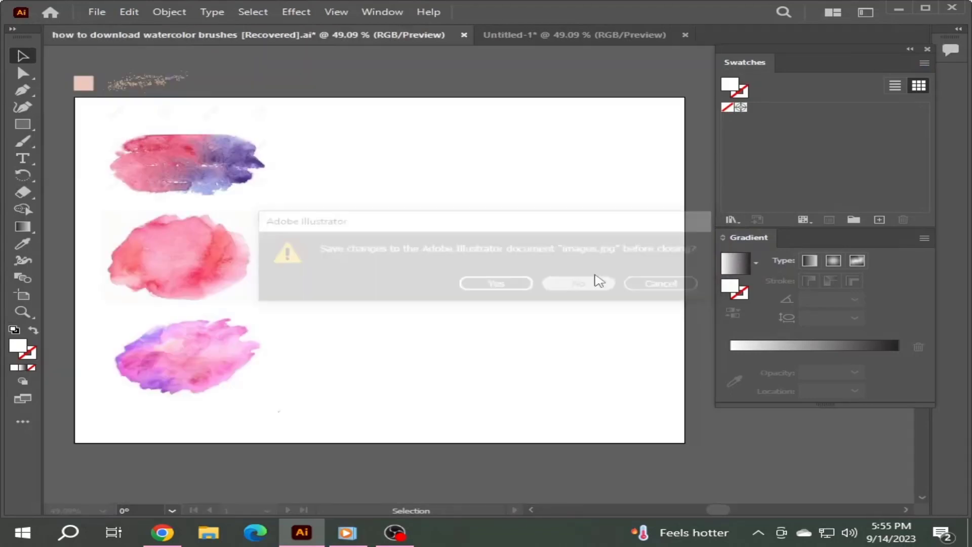
click(487, 35)
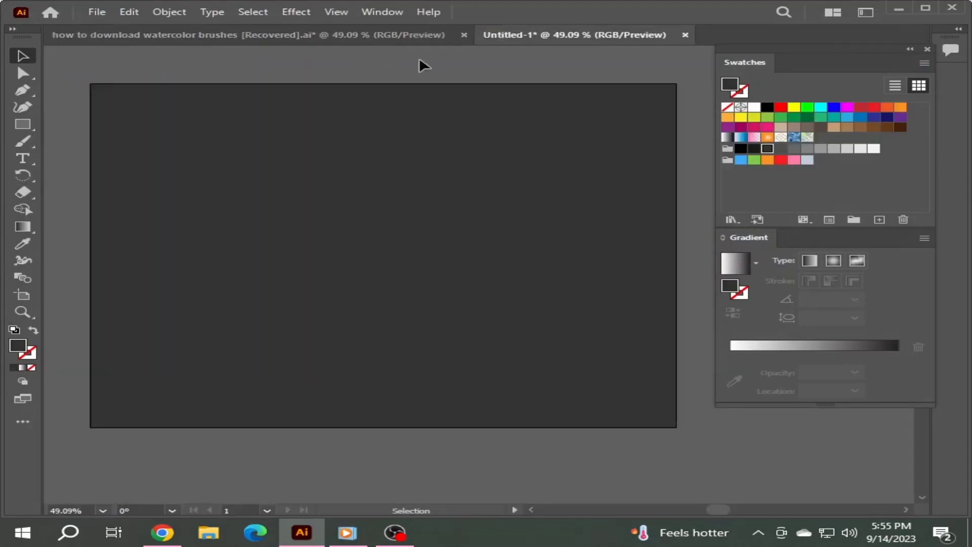
Paste the watercolor stroke picture into the dark artboard, center it and enlarge it to about twice its size
click(129, 12)
click(172, 94)
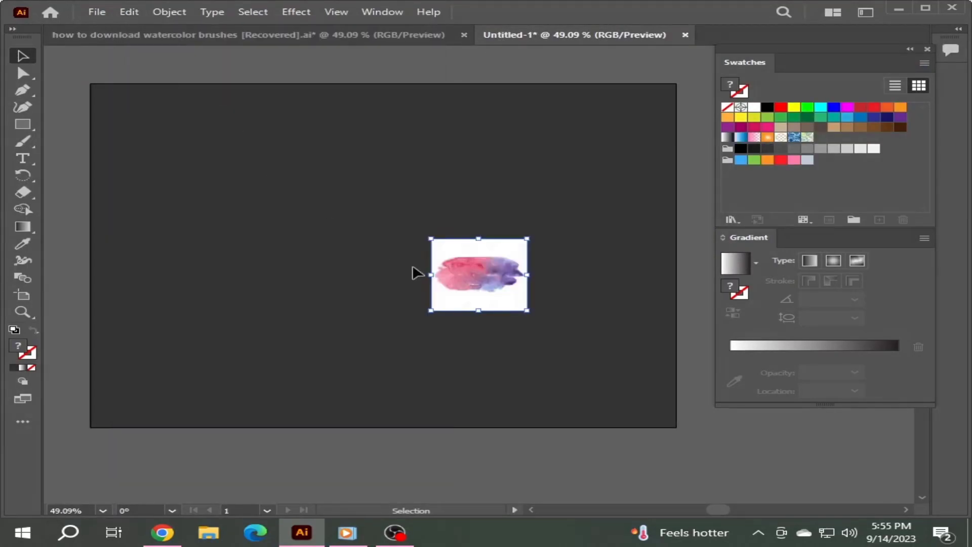
drag(443, 267, 380, 246)
drag(433, 278, 480, 312)
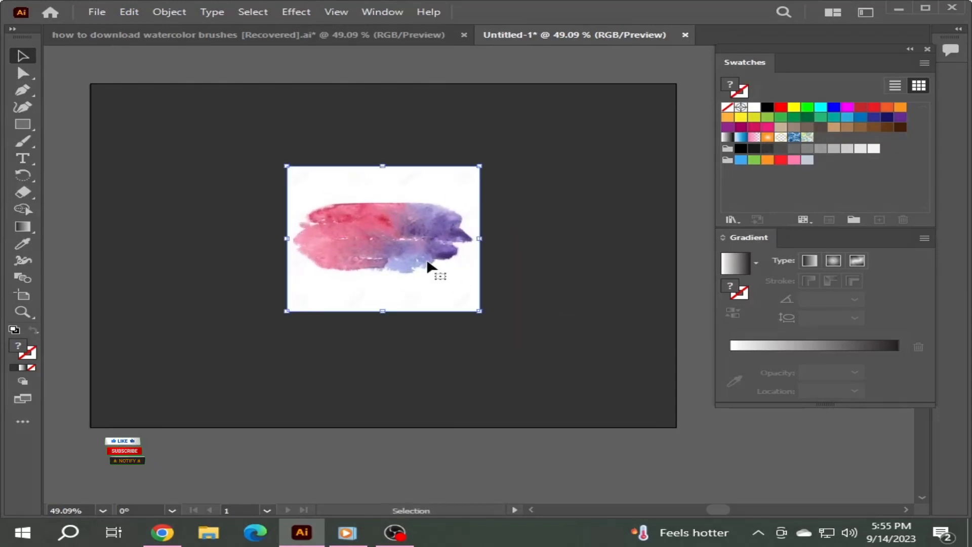
Rasterize the picture with the RGB color model, High (300 ppi) resolution and a white background
click(168, 12)
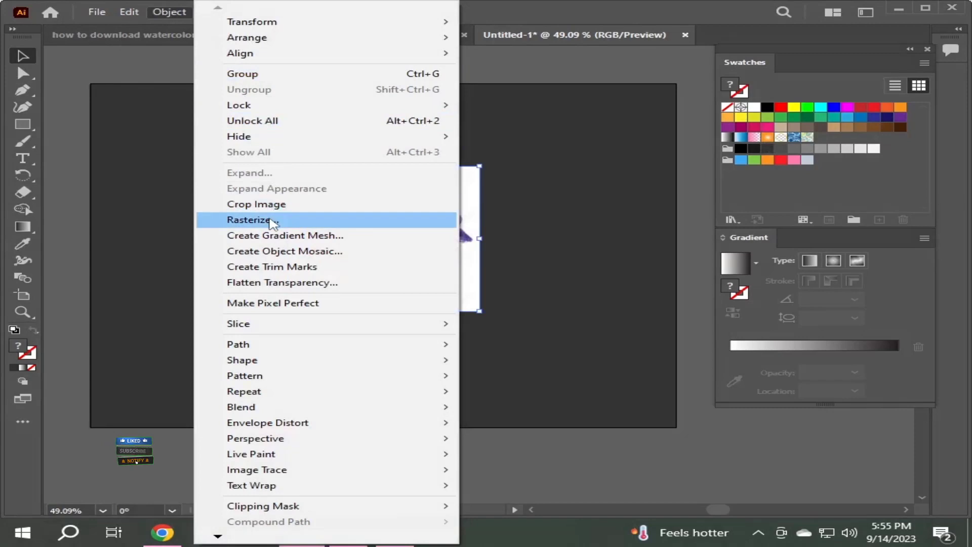
click(274, 222)
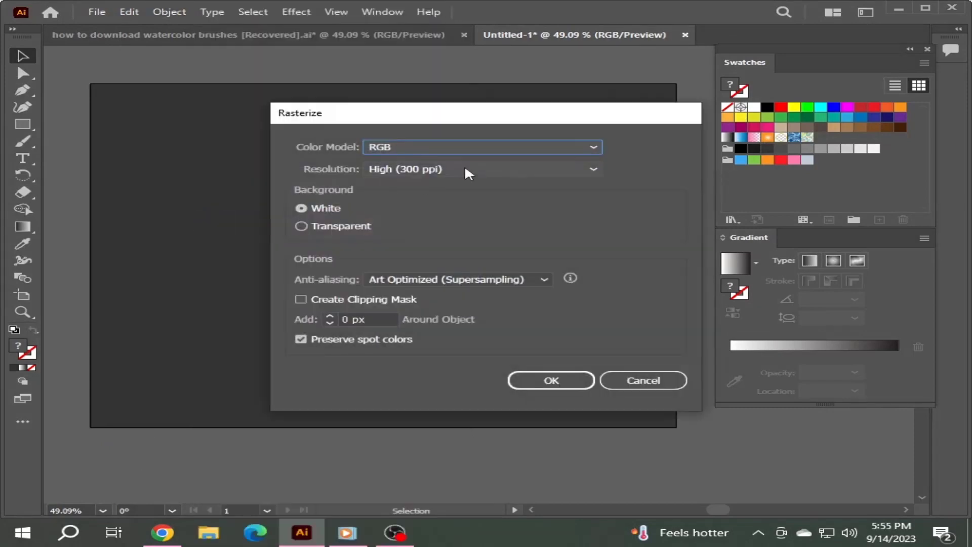
drag(509, 121, 760, 108)
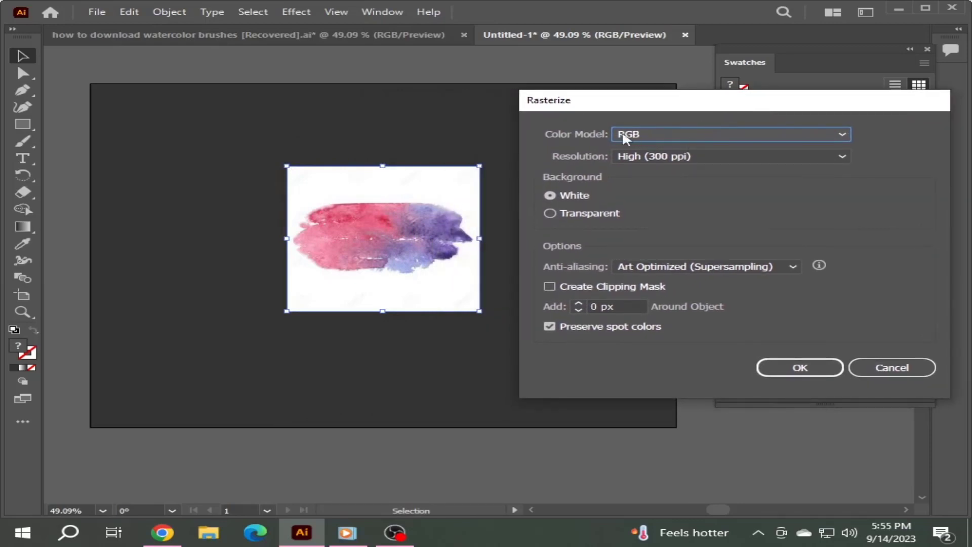
click(794, 377)
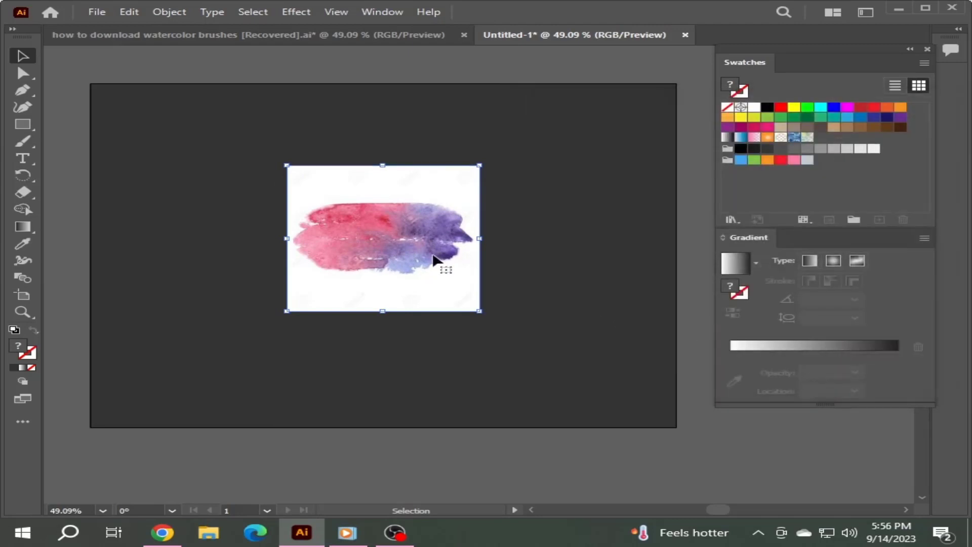
Trace the picture with the High Fidelity Photo preset of Image Trace and close the tracing settings
drag(405, 222, 272, 204)
click(394, 13)
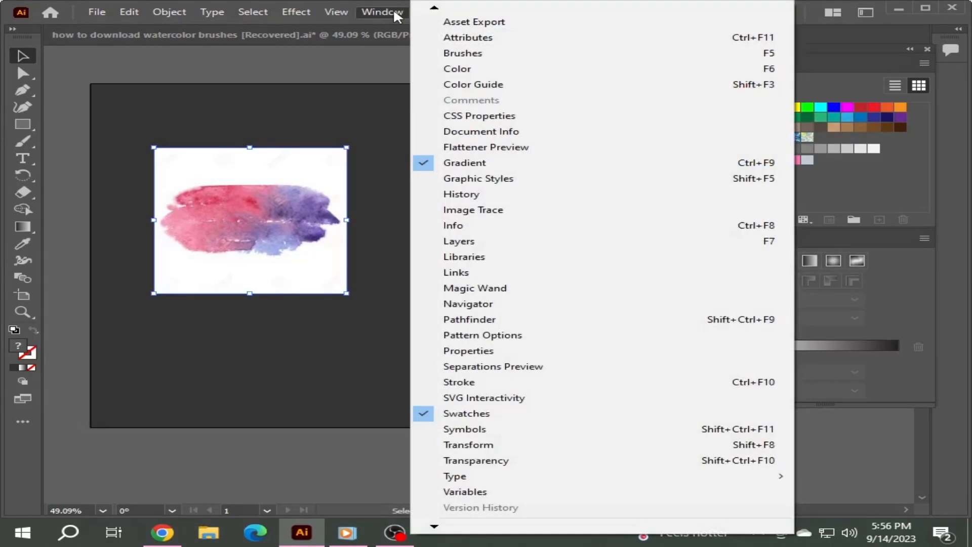
click(504, 210)
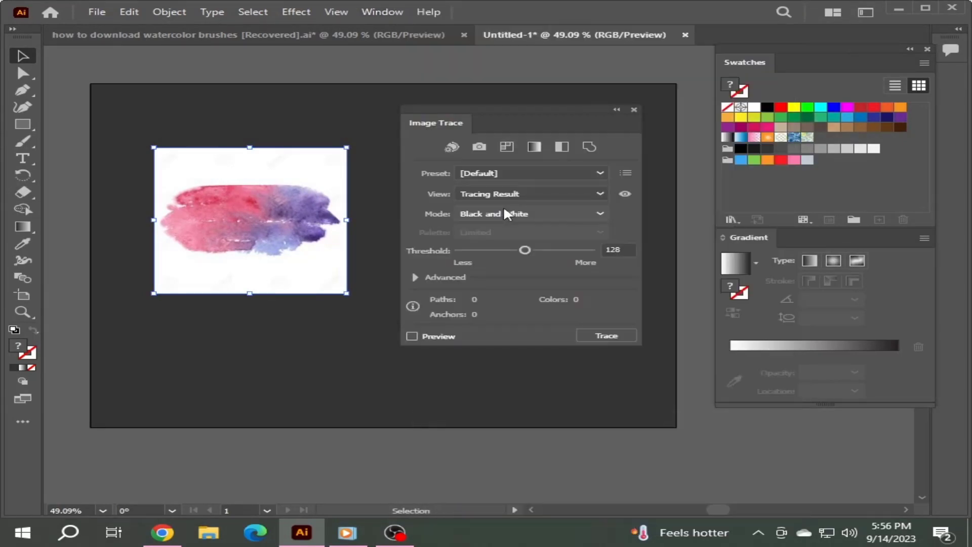
click(603, 172)
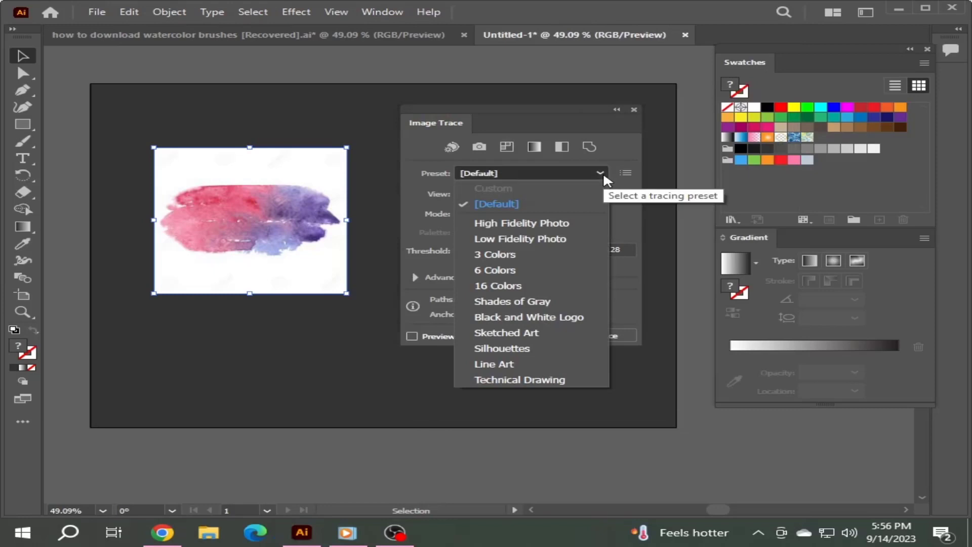
click(564, 222)
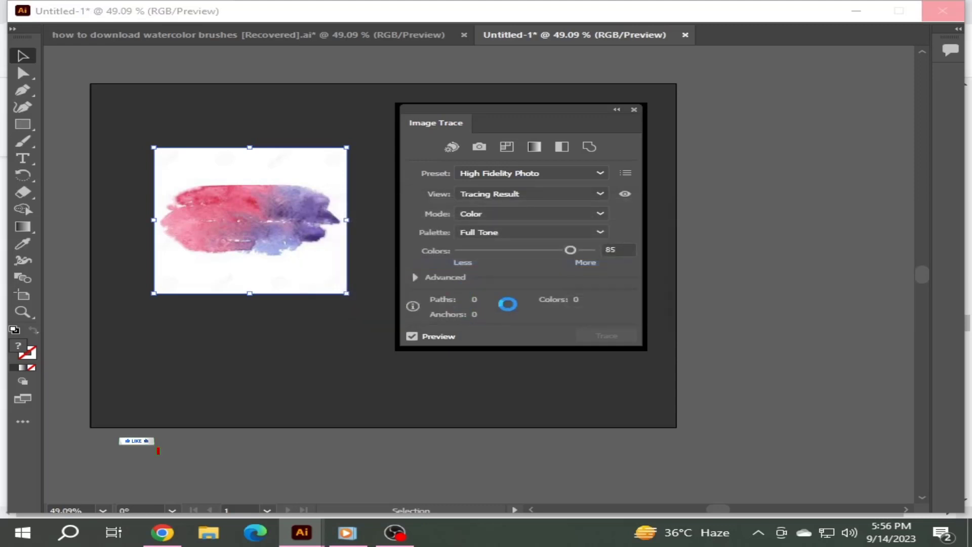
click(634, 110)
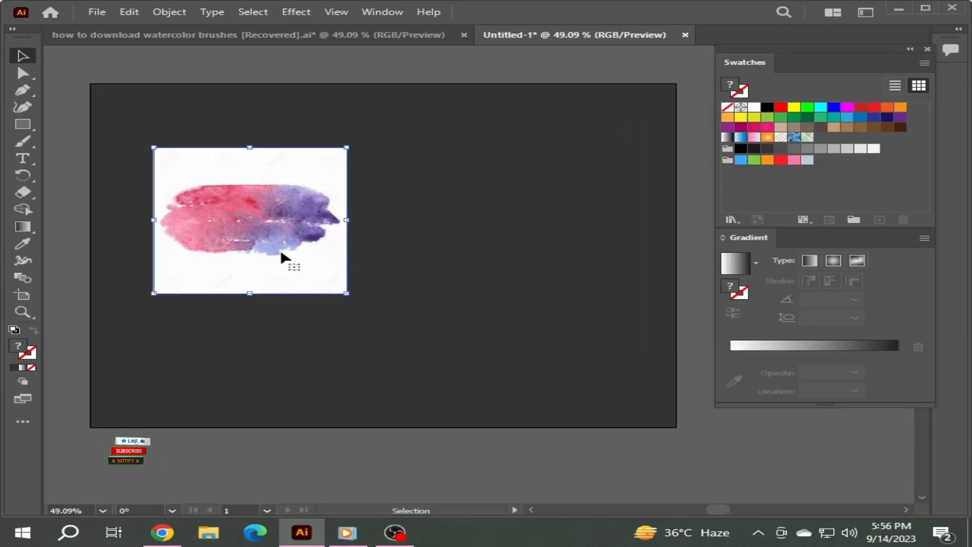
Move the traced picture back to the artboard's center and expand its object and fill
drag(282, 256, 409, 270)
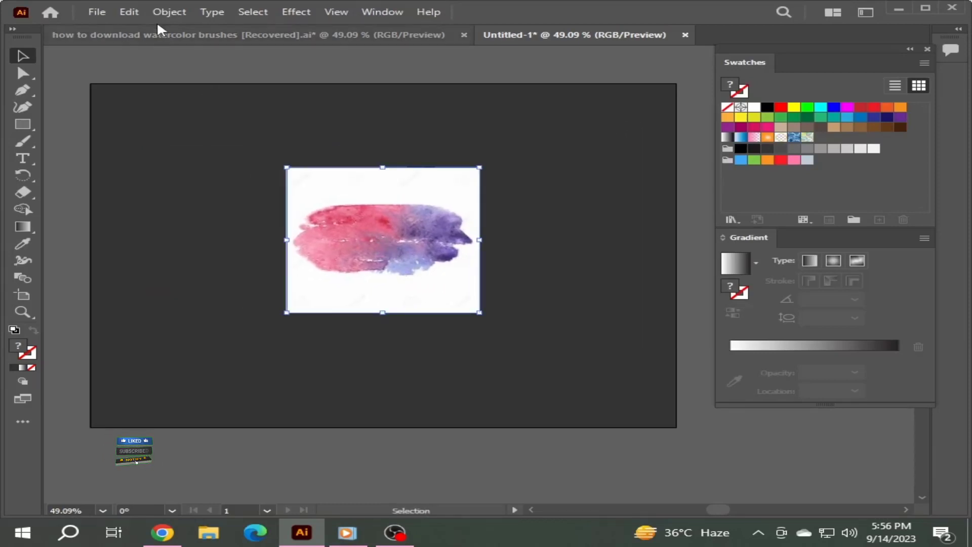
click(168, 11)
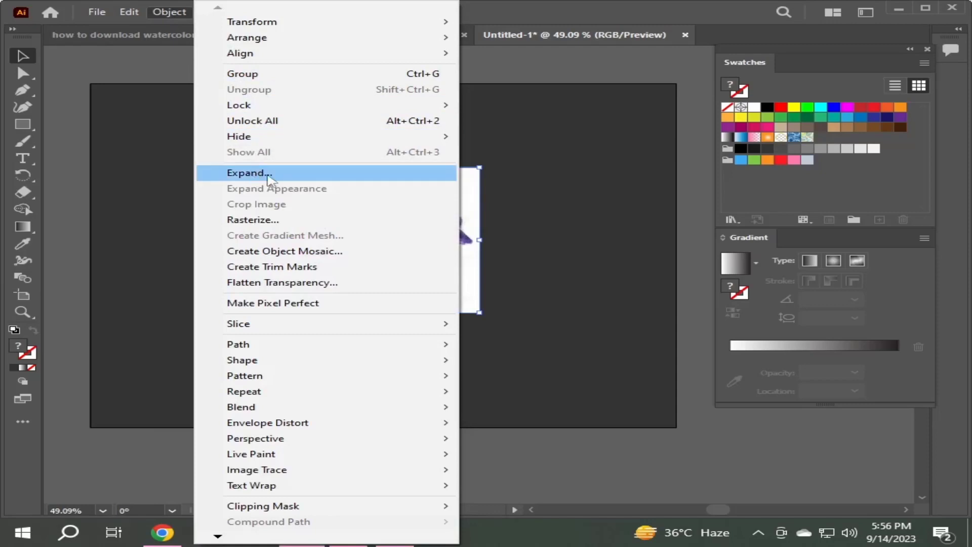
click(278, 172)
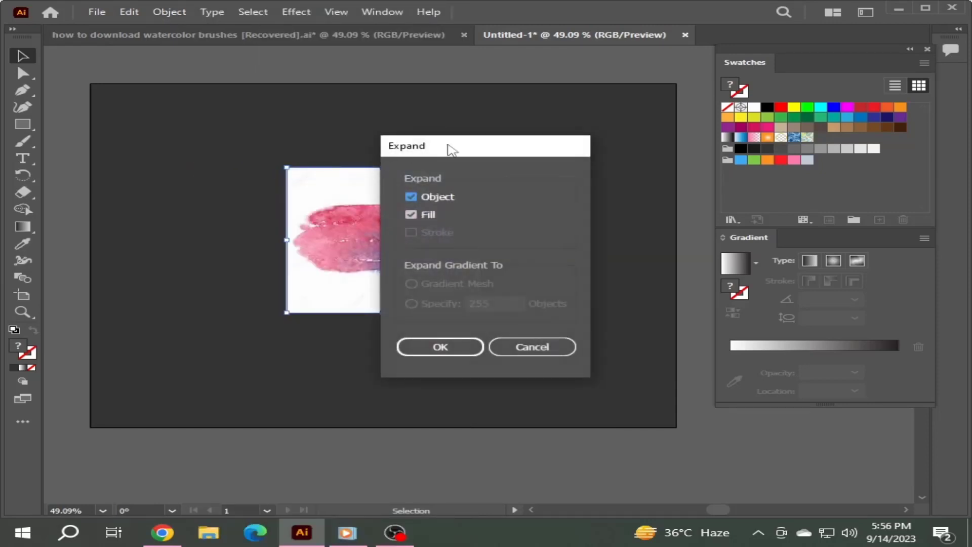
drag(449, 148, 564, 133)
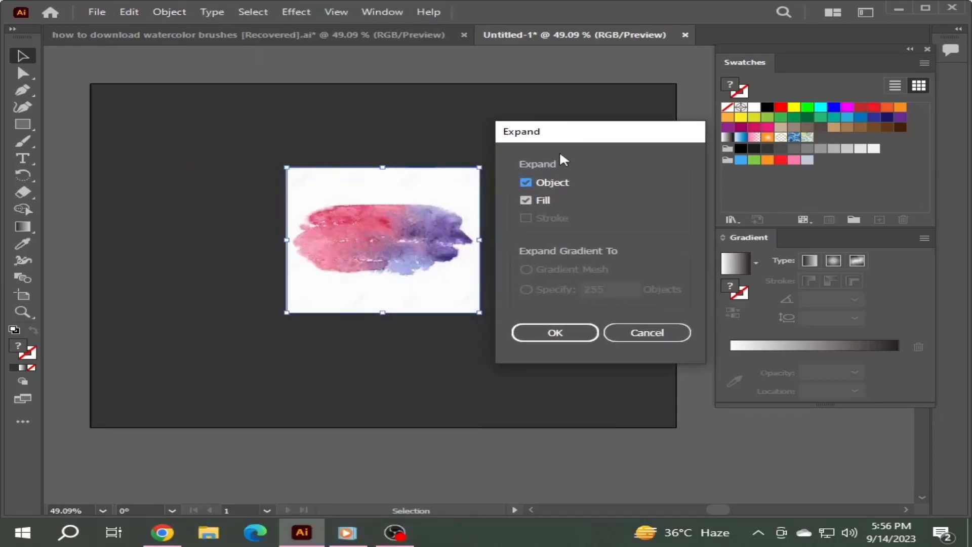
click(555, 332)
Ungroup the expanded tracing twice and deselect it
right_click(368, 253)
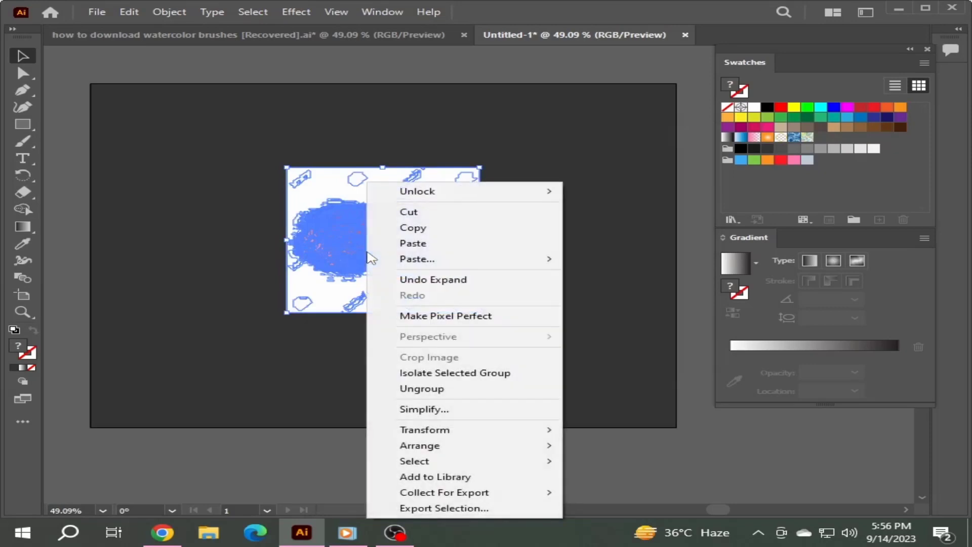
click(428, 389)
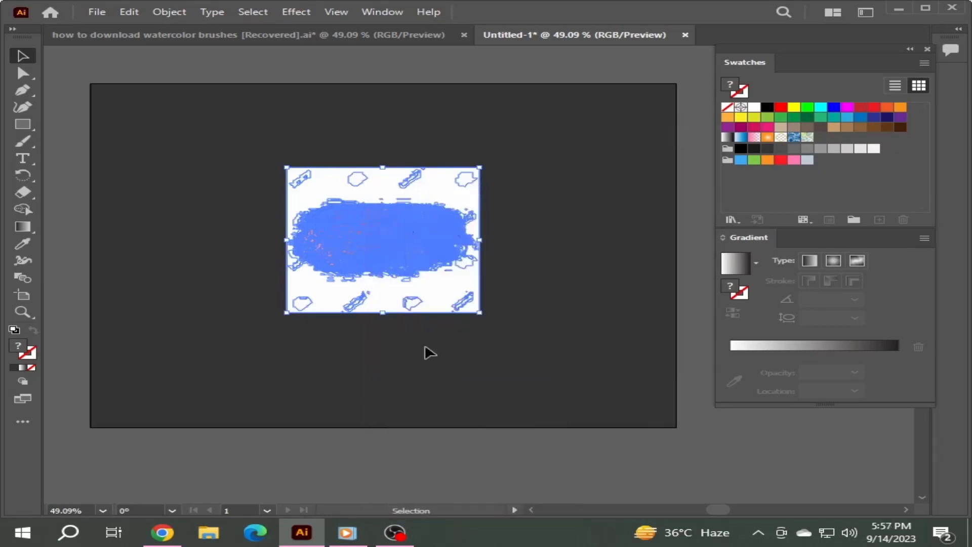
right_click(374, 215)
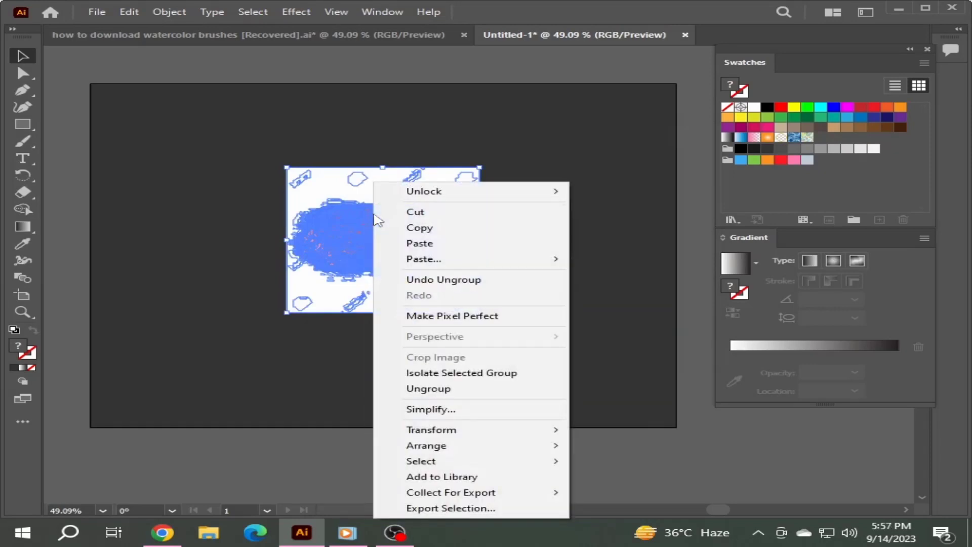
click(439, 387)
click(251, 297)
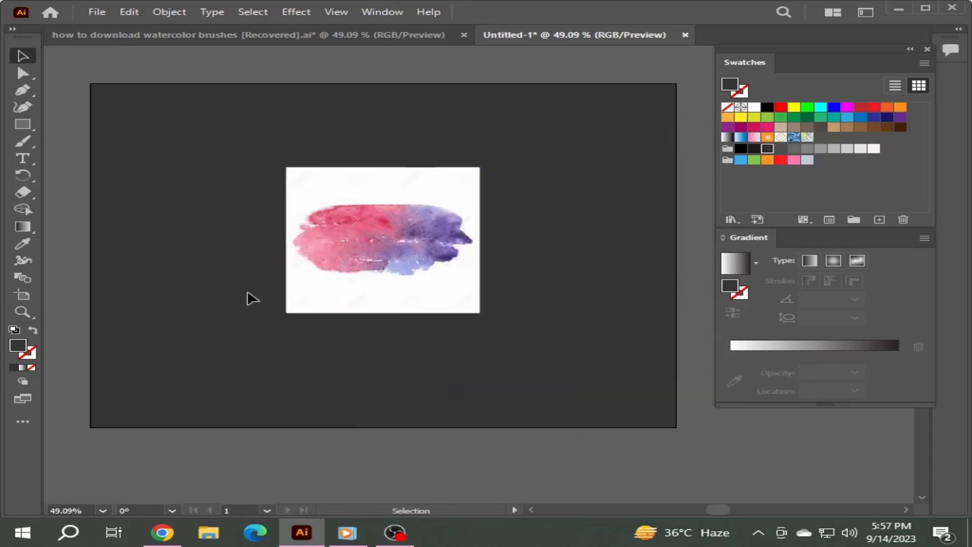
Select the white background around the watercolor stroke with the Magic Wand tool and delete it
click(23, 423)
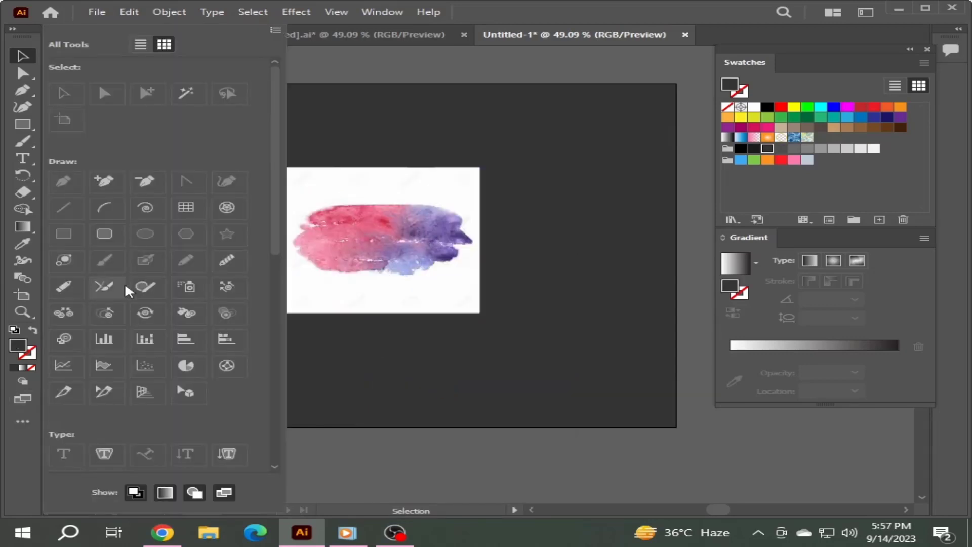
click(357, 107)
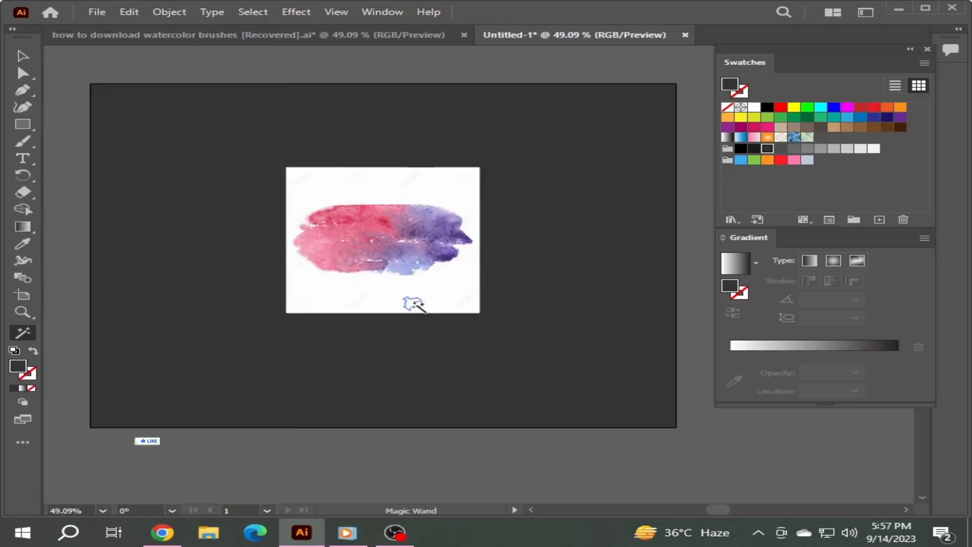
click(411, 303)
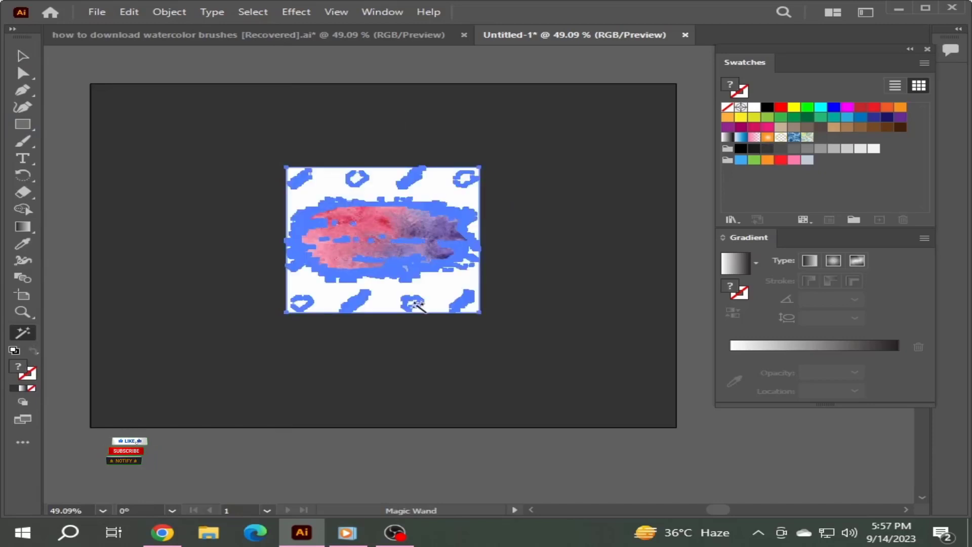
key(Delete)
Select all remaining pieces of the watercolor stroke and group them
click(23, 56)
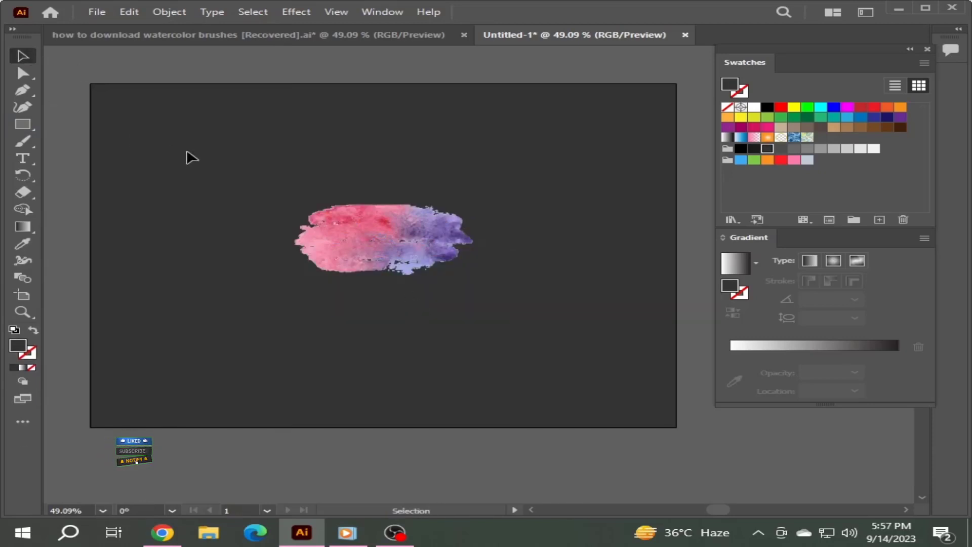
drag(189, 152, 512, 311)
right_click(362, 234)
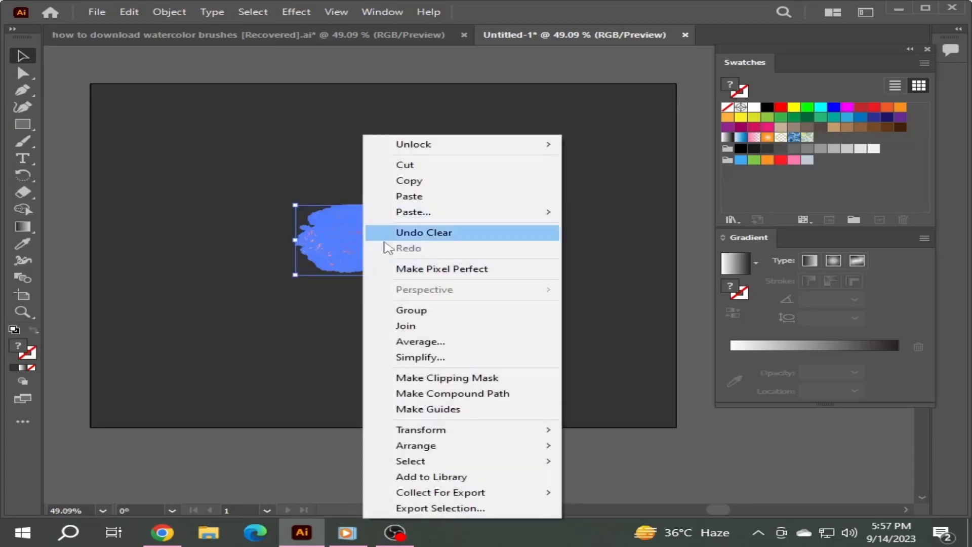
click(444, 317)
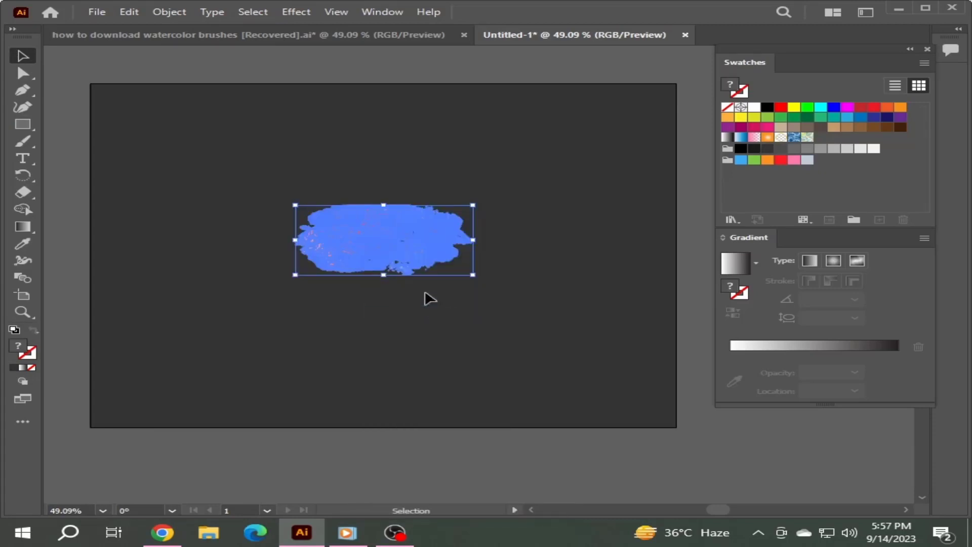
Cut the grouped watercolor stroke and paste it into the "how to download watercolor brushes [Recovered].ai" document
click(129, 12)
click(167, 64)
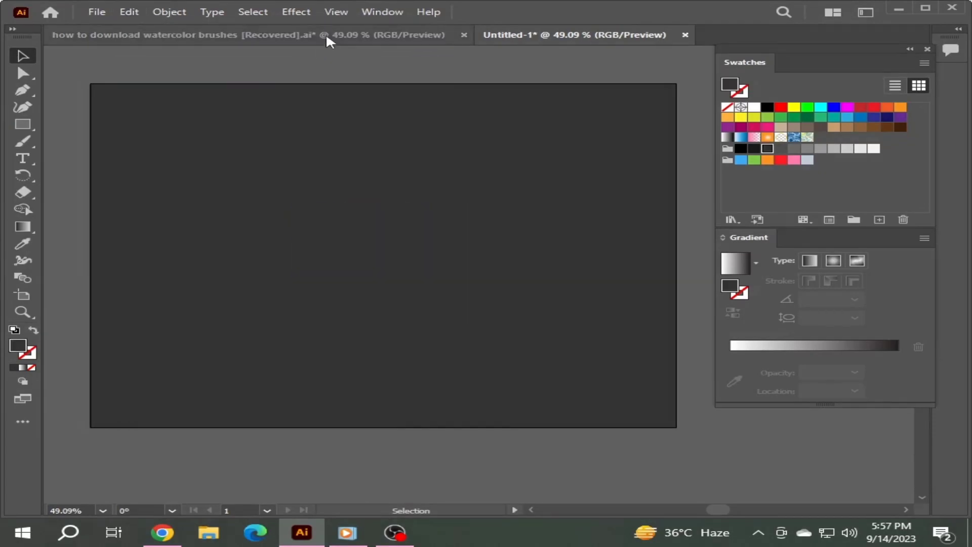
click(326, 34)
click(129, 11)
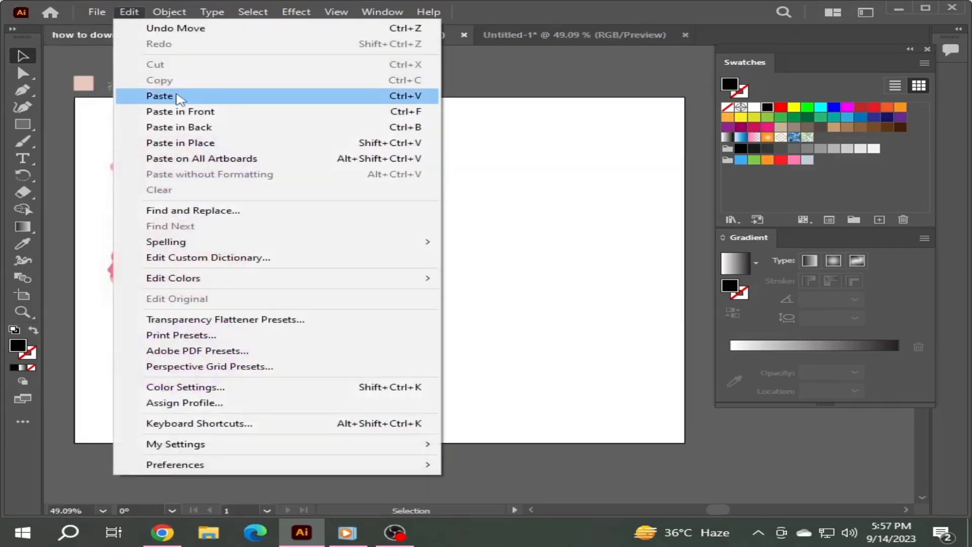
click(160, 95)
Enlarge the pasted watercolor stroke slightly and move it to the artboard's upper-right area, leaving it deselected
mouse_move(449, 251)
mouse_down()
mouse_move(431, 235)
mouse_move(442, 249)
mouse_up()
drag(526, 307, 554, 308)
click(537, 327)
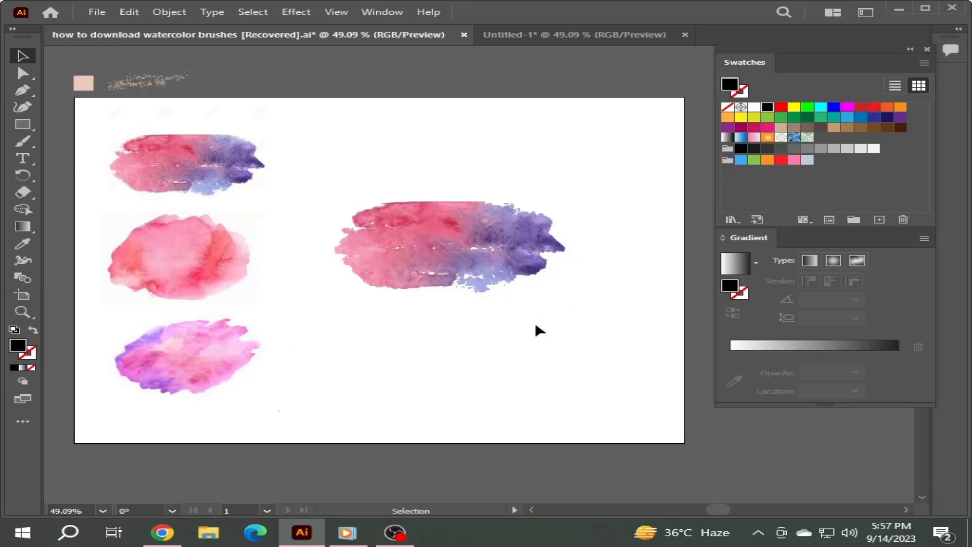
drag(439, 250, 546, 187)
click(355, 191)
Draw a square in the middle of the artboard with the Rectangle tool and rotate it into a diamond
click(22, 124)
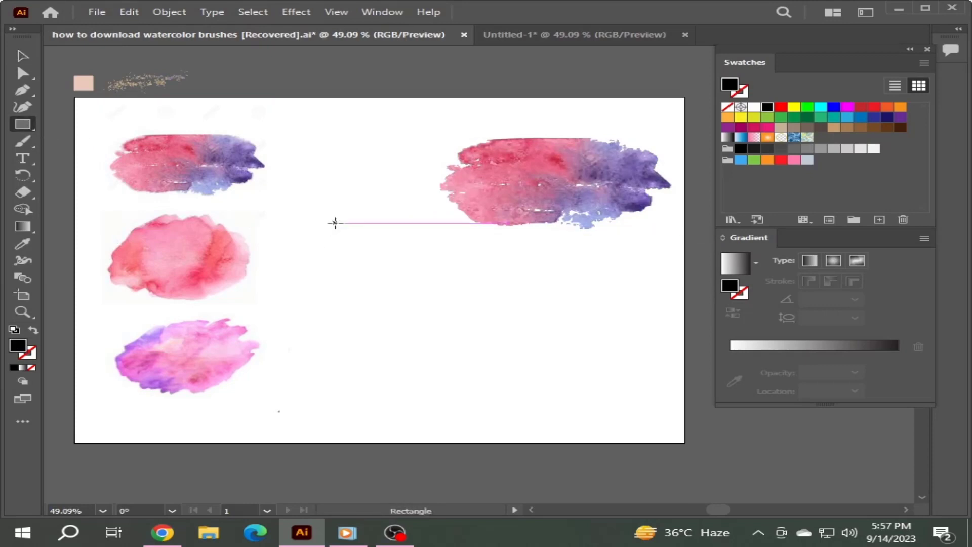
drag(335, 223, 510, 359)
drag(513, 357, 312, 328)
click(14, 51)
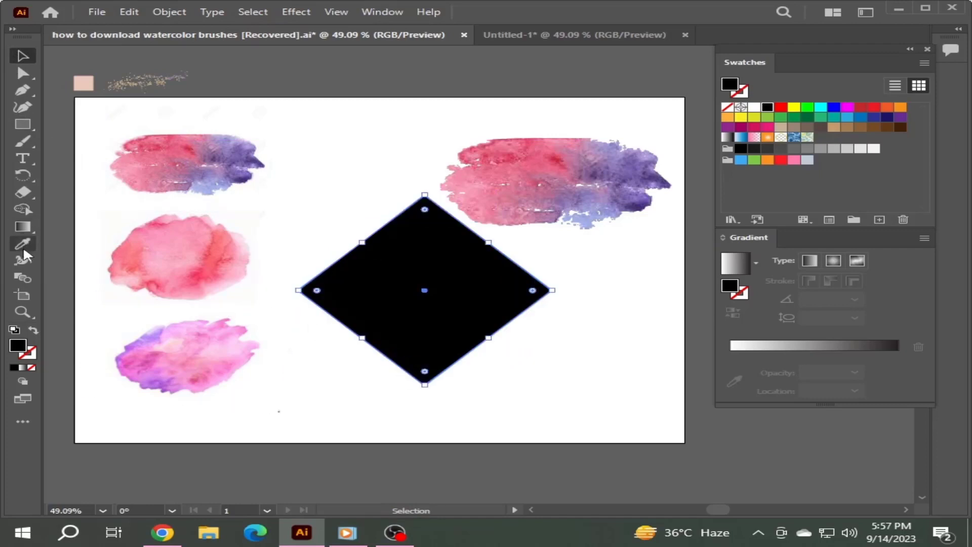
Sample the peach color of the small square above the artboard for the diamond and swap its fill and stroke
click(22, 247)
click(84, 82)
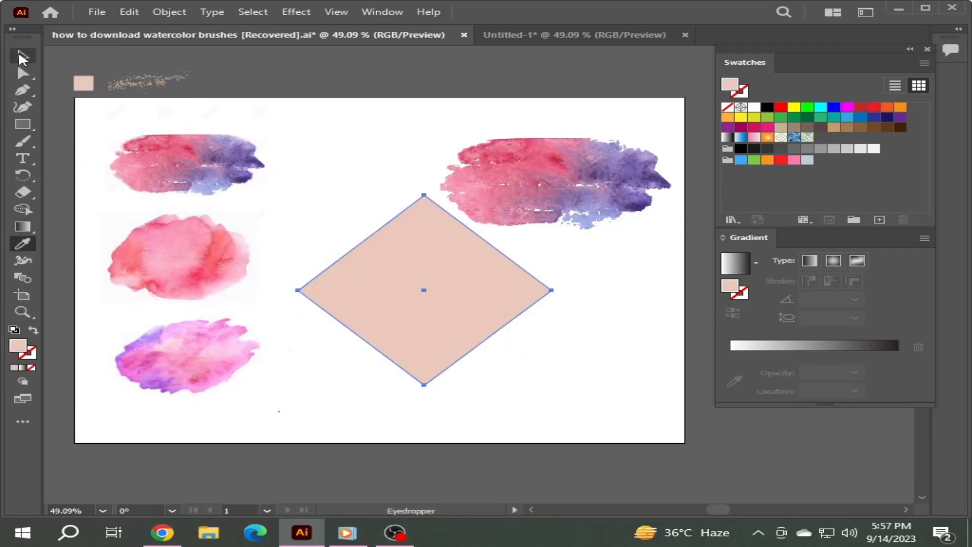
click(20, 57)
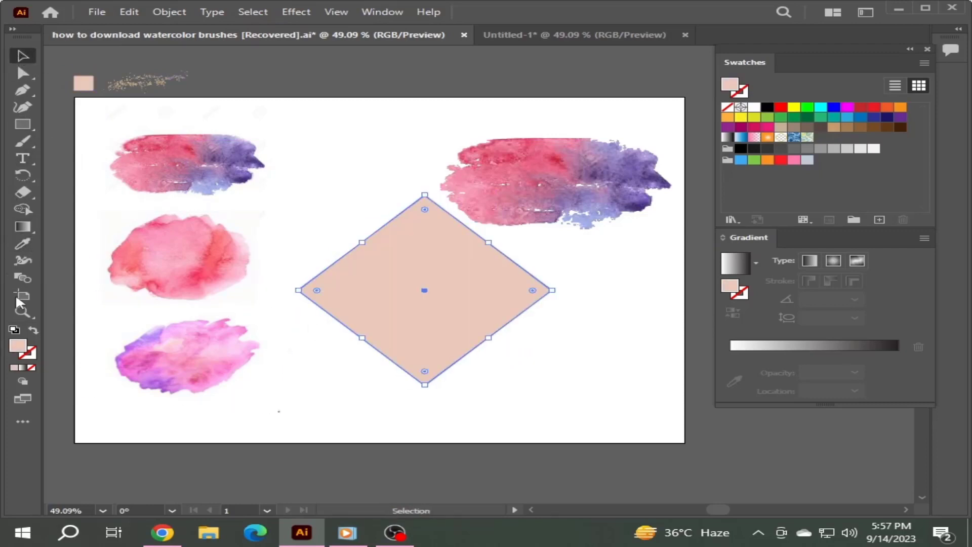
click(33, 330)
Display the stroke settings and set the diamond outline's weight to 3 pt
click(382, 11)
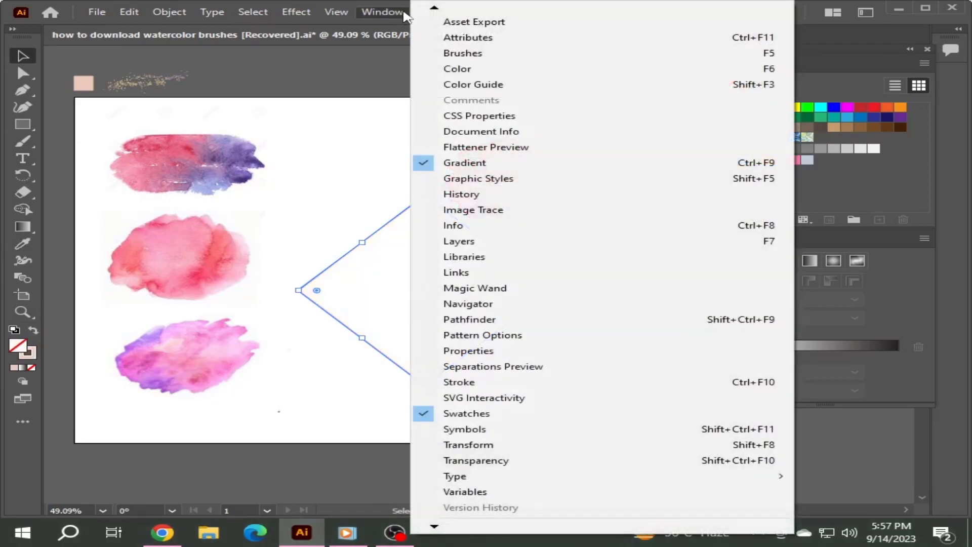
click(479, 382)
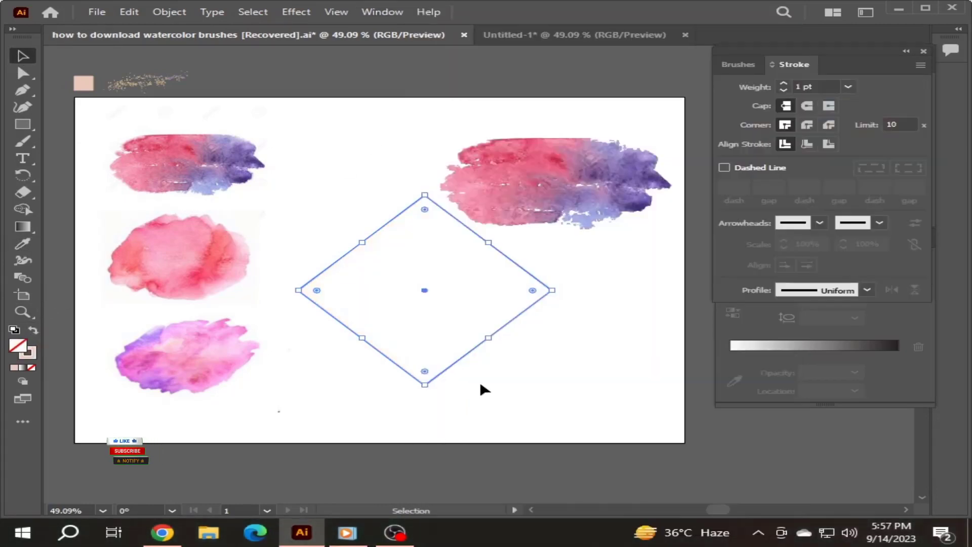
click(784, 83)
click(784, 84)
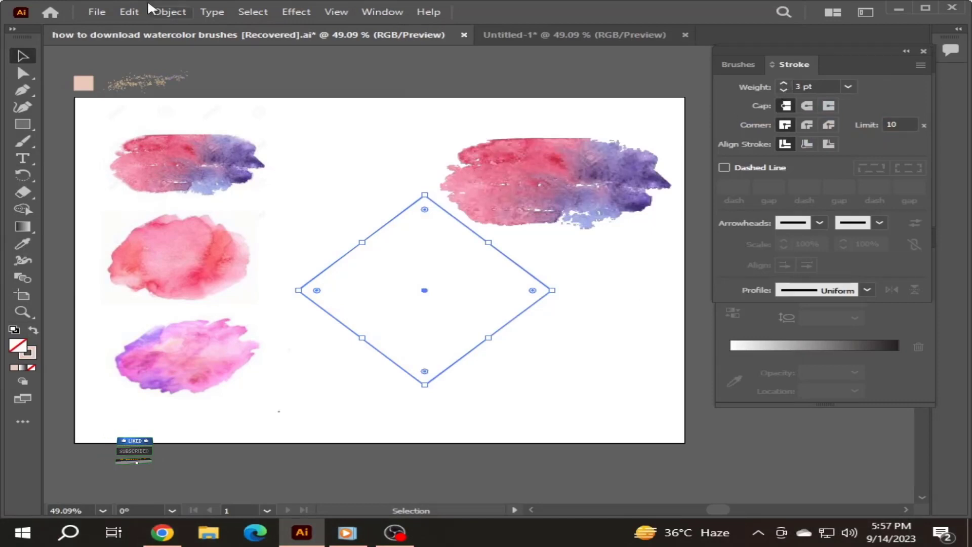
Paste a copy of the diamond directly in front of the original and rotate the copy slightly clockwise
click(129, 11)
click(128, 13)
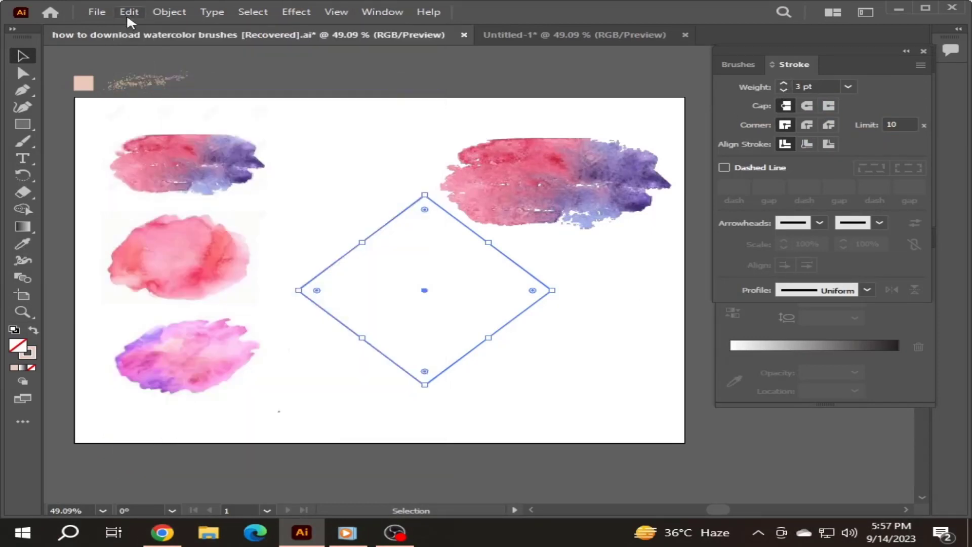
click(129, 13)
click(180, 112)
drag(428, 392, 411, 393)
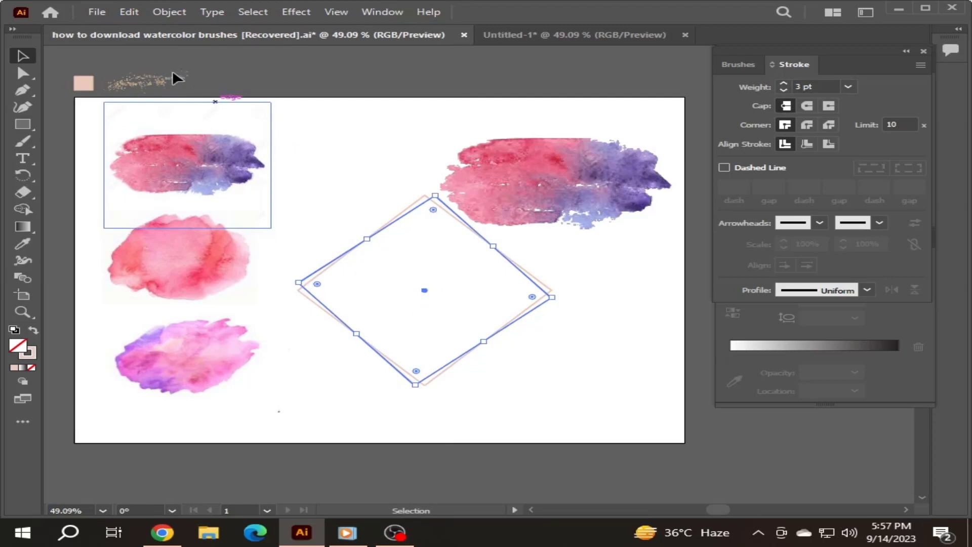
Paste a copy of the rotated diamond in front and turn it slightly further to make a third overlapping outline
click(129, 12)
click(152, 80)
click(130, 13)
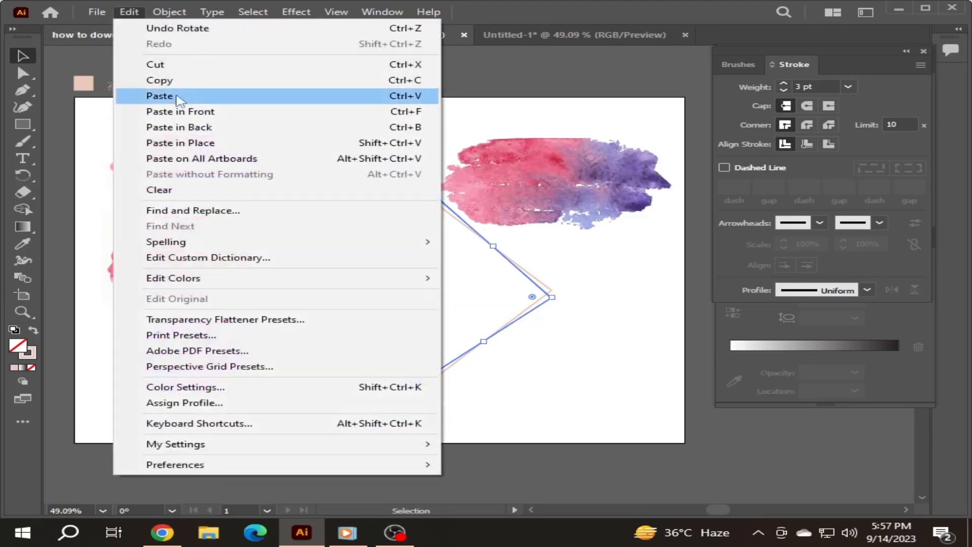
click(152, 108)
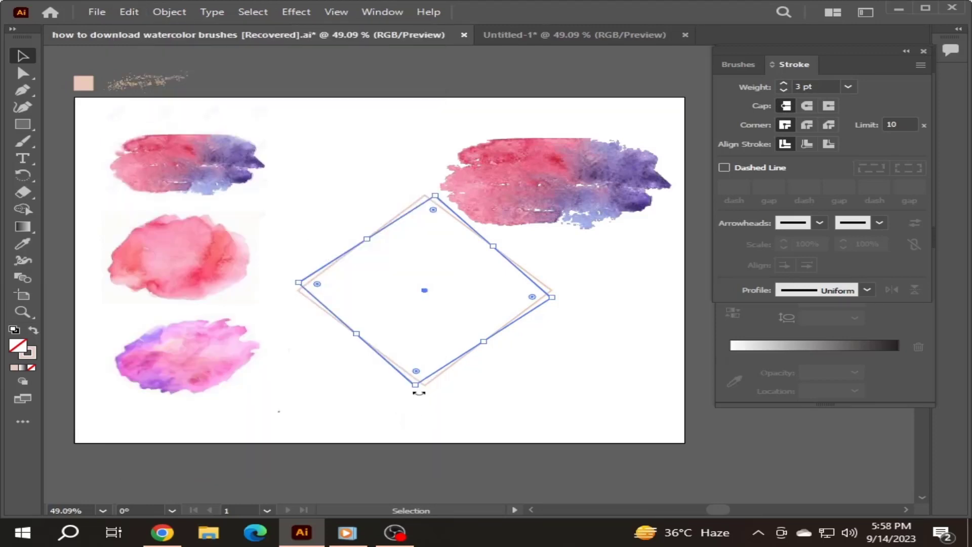
drag(419, 393, 406, 392)
Group the three overlapping diamond outlines into one frame and deselect it
drag(487, 385, 412, 305)
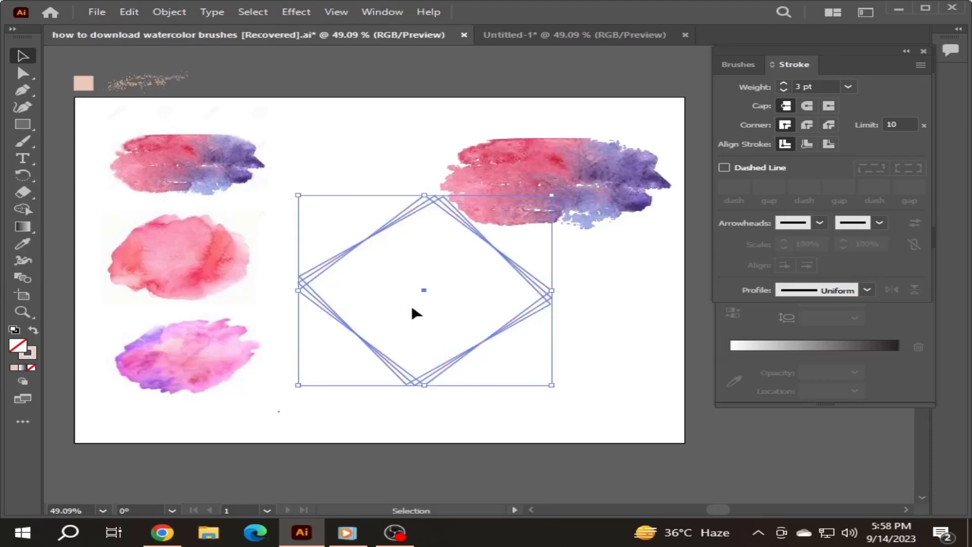
right_click(414, 312)
click(455, 310)
click(613, 259)
Center the watercolor stroke, slightly enlarged, behind the diamond frame, and shift the stroke and frame together slightly up and right
drag(578, 187, 460, 277)
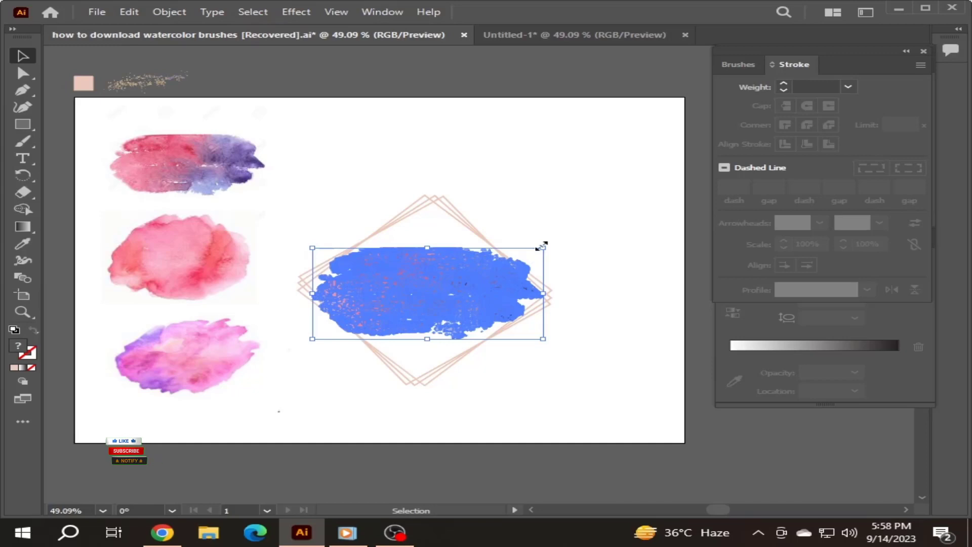
drag(543, 247, 548, 212)
right_click(437, 216)
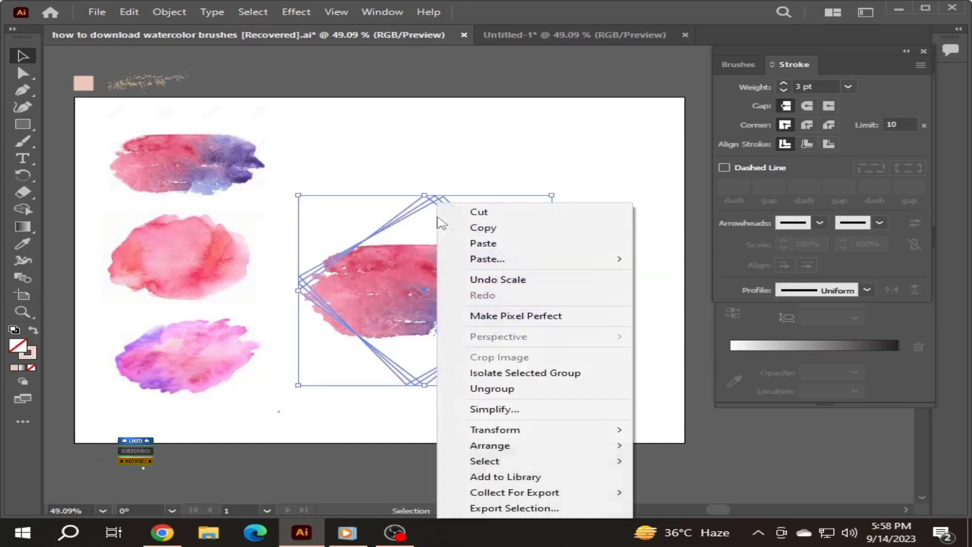
mouse_move(503, 448)
click(678, 446)
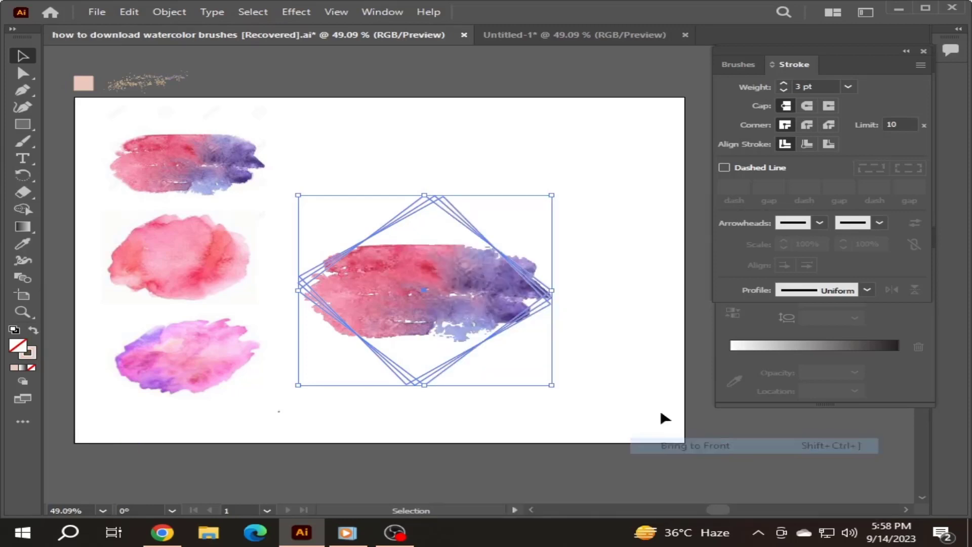
drag(417, 289, 427, 259)
click(349, 354)
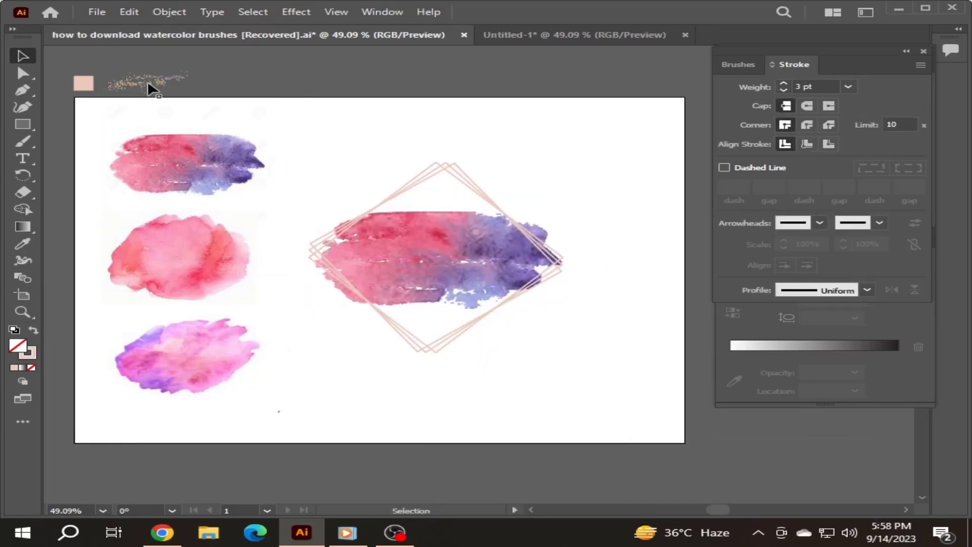
Place the glitter splatter from above the artboard in front on the frame's upper-left edge and rotate it to follow that edge
mouse_move(152, 89)
mouse_down()
mouse_move(284, 122)
mouse_move(373, 211)
mouse_move(387, 201)
mouse_up()
right_click(387, 202)
mouse_move(441, 445)
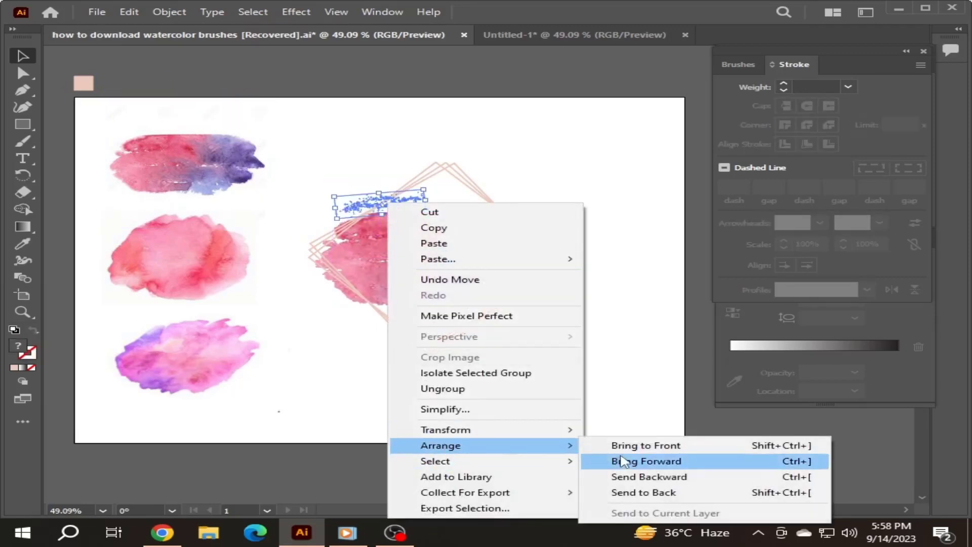
click(624, 461)
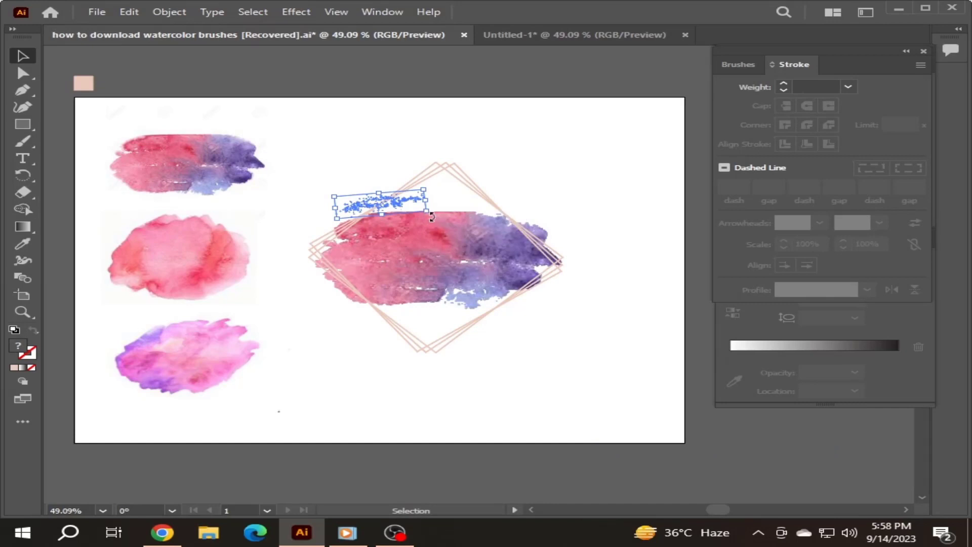
drag(431, 217, 437, 199)
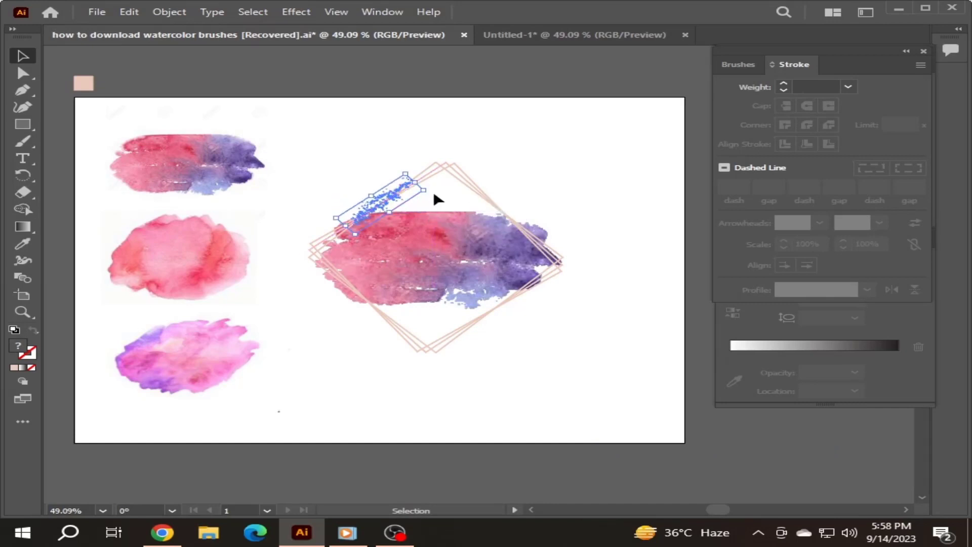
Duplicate the splatter in place, move one onto the frame's lower-right edge and nudge the other along the upper-left edge
click(129, 11)
click(147, 80)
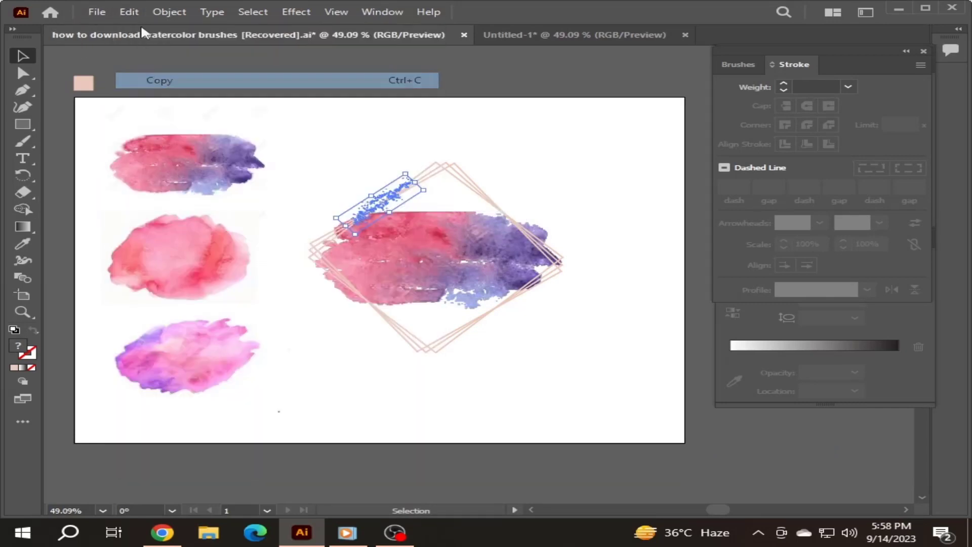
click(129, 12)
click(188, 112)
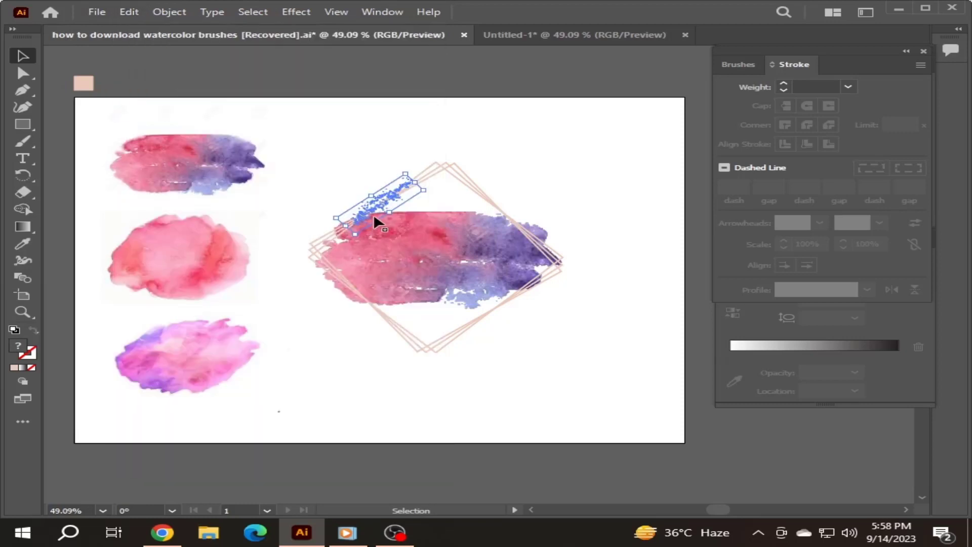
mouse_move(373, 200)
mouse_down()
mouse_move(512, 324)
mouse_move(490, 312)
mouse_up()
drag(368, 206, 366, 208)
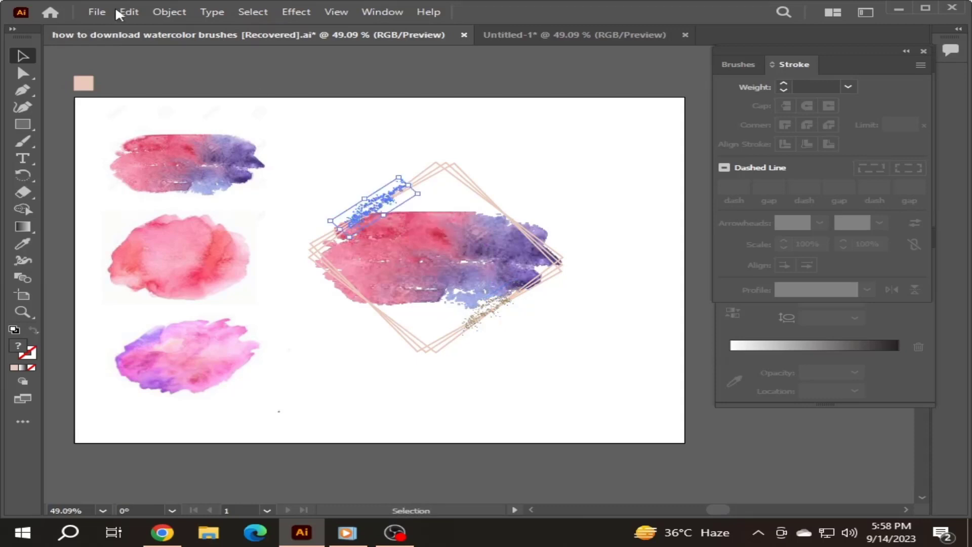
Add copies of the splatter on the frame's upper-right and lower-left edges, rotated to follow those edges
click(126, 12)
click(131, 80)
click(128, 12)
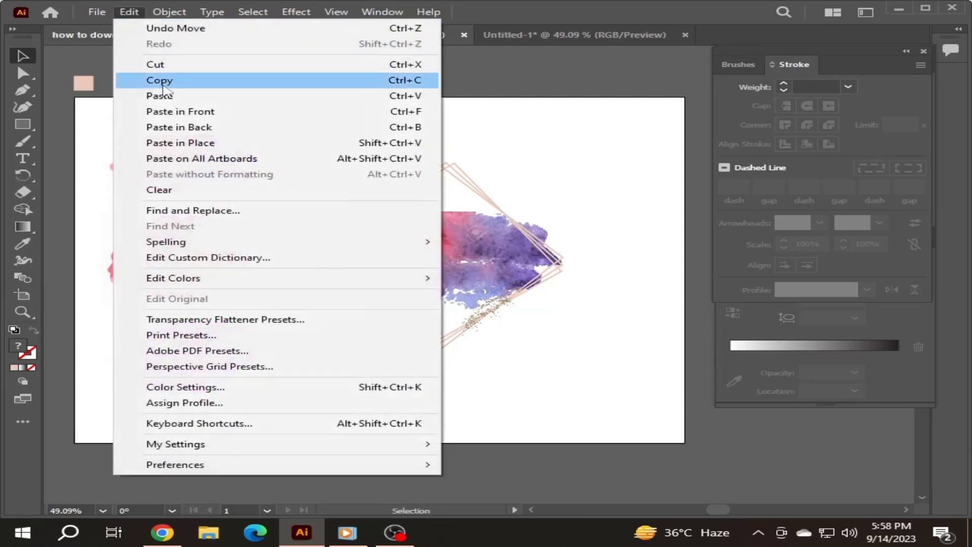
click(185, 120)
drag(350, 215, 479, 210)
drag(550, 213, 557, 250)
click(567, 172)
mouse_move(512, 204)
mouse_down()
mouse_move(513, 225)
mouse_move(515, 214)
mouse_move(365, 304)
mouse_move(327, 307)
mouse_up()
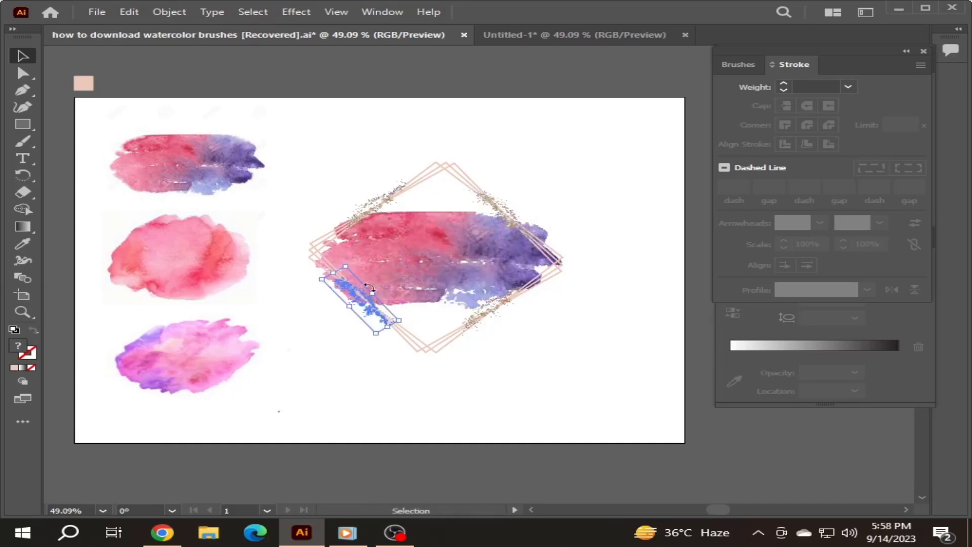
click(331, 173)
click(22, 158)
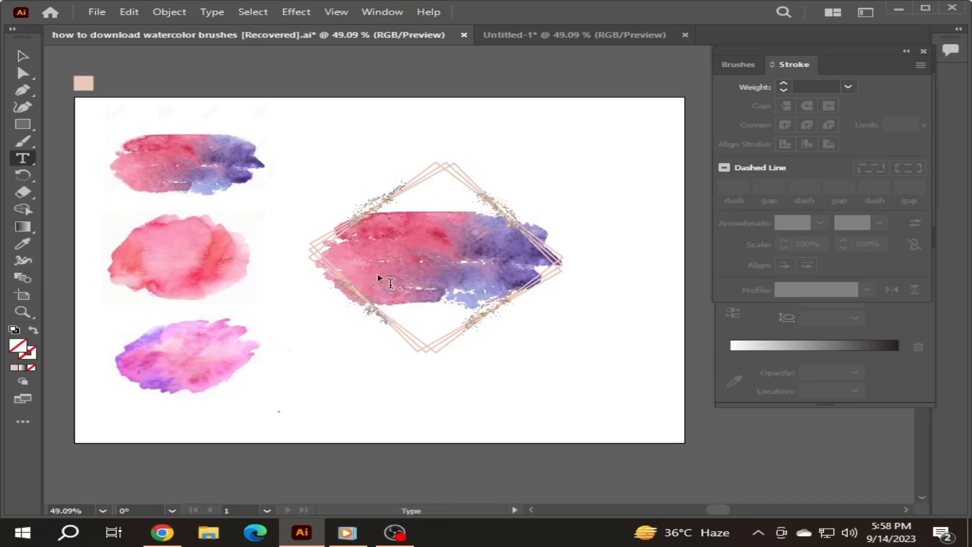
click(383, 254)
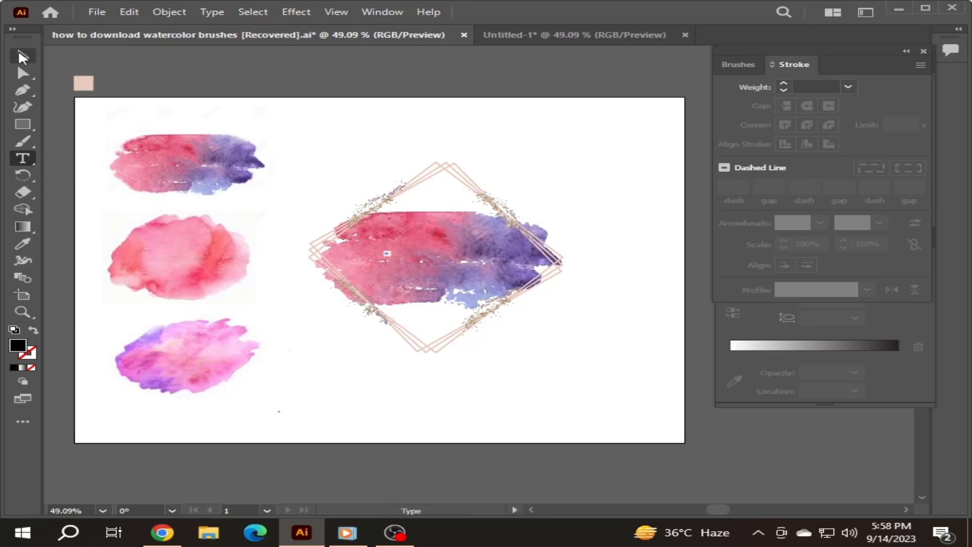
click(23, 55)
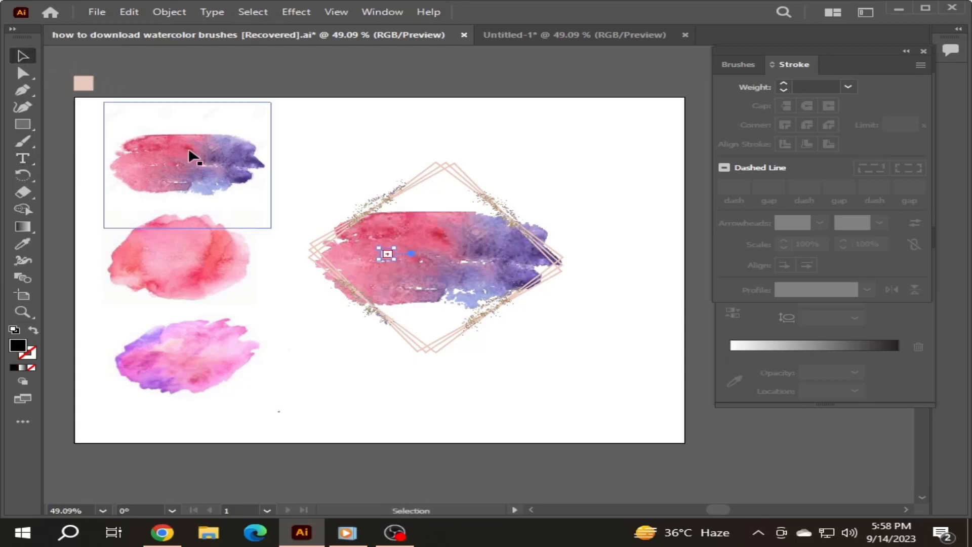
Add the script text "Watercolor" on the empty artboard area, enlarge it and place it across the watercolor stroke
click(22, 159)
click(298, 135)
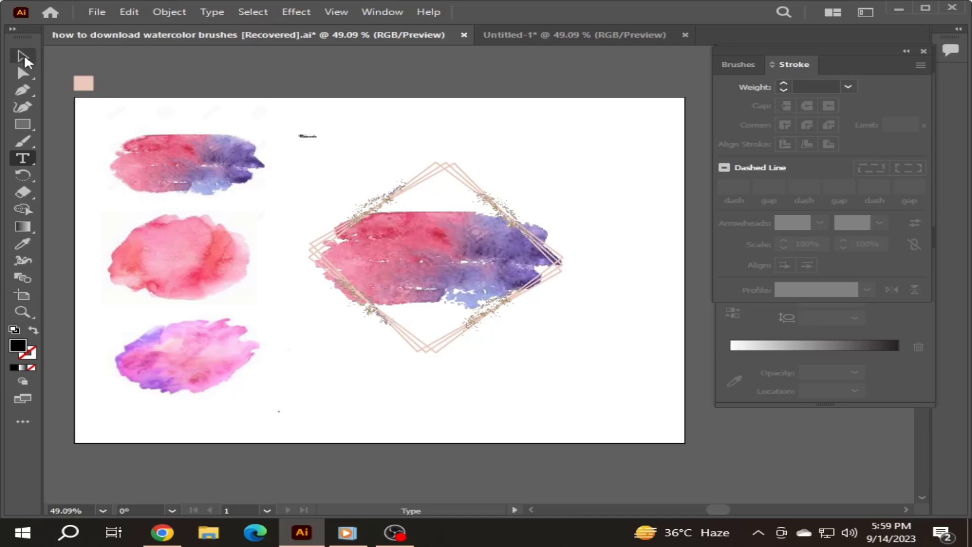
click(23, 54)
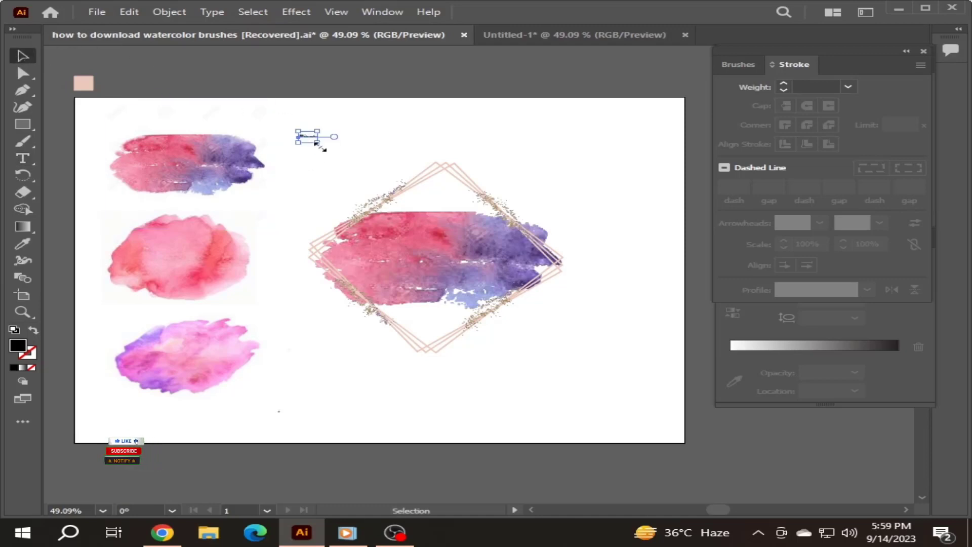
drag(318, 143, 575, 265)
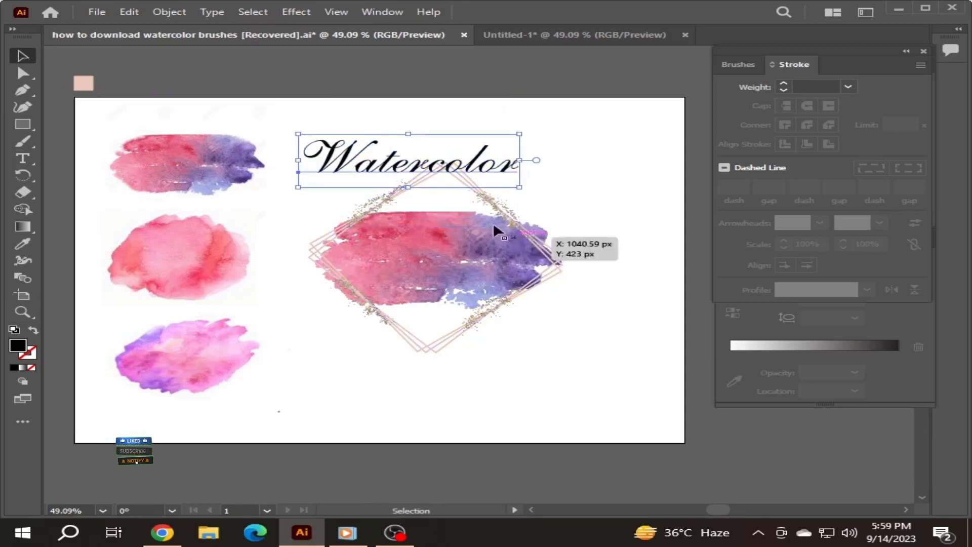
drag(406, 184, 425, 250)
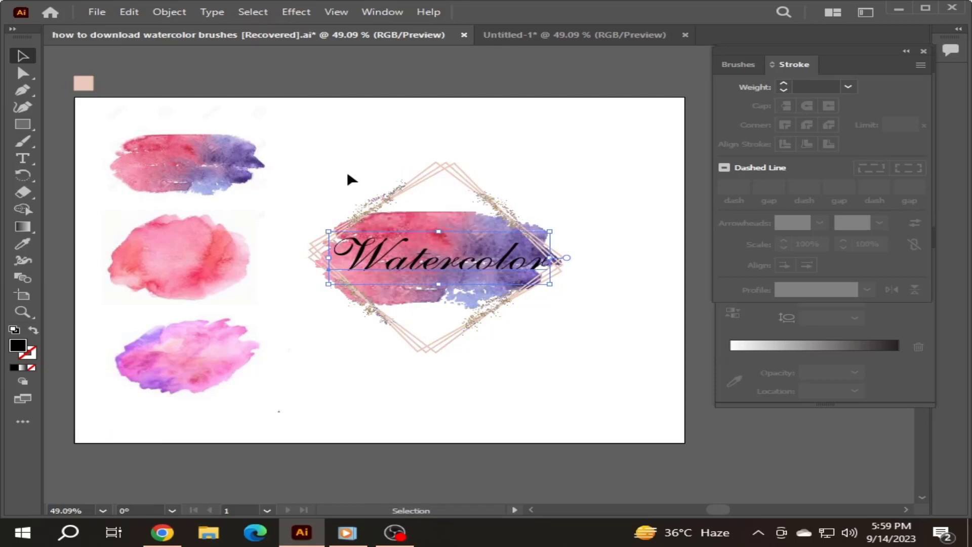
click(351, 180)
Add the text "brushes", enlarge it to a smaller size than "Watercolor" and place it centered beneath that word
click(23, 158)
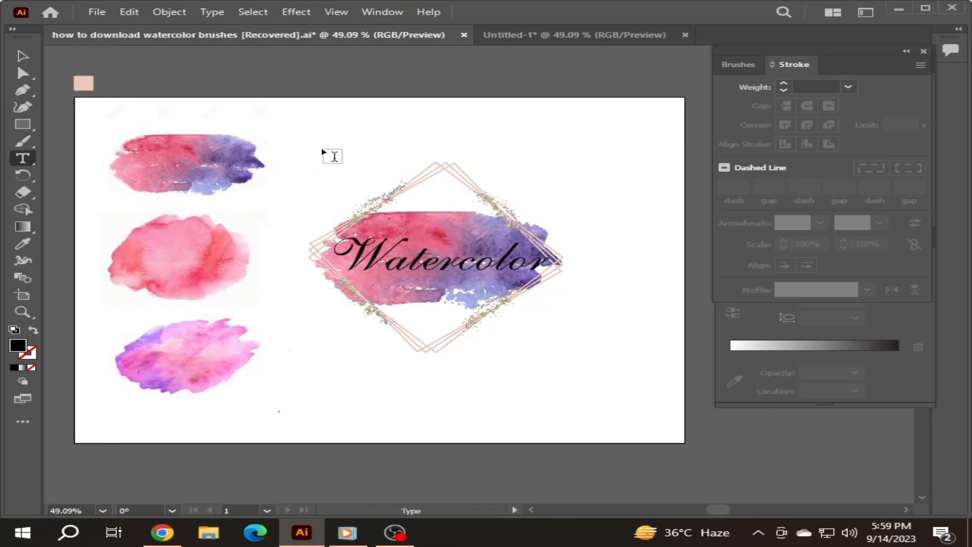
click(324, 149)
key(Escape)
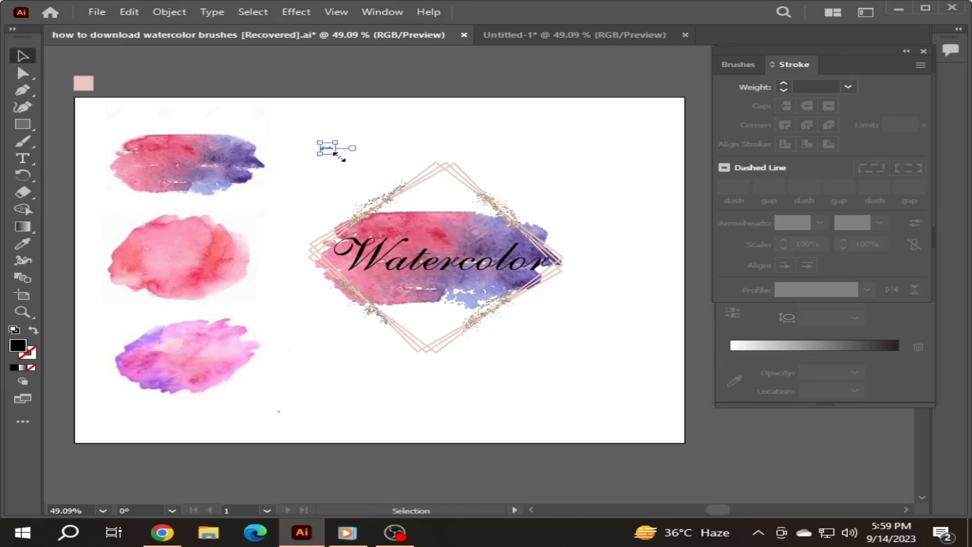
mouse_move(337, 156)
mouse_down()
mouse_move(338, 148)
mouse_move(560, 230)
mouse_move(557, 216)
mouse_up()
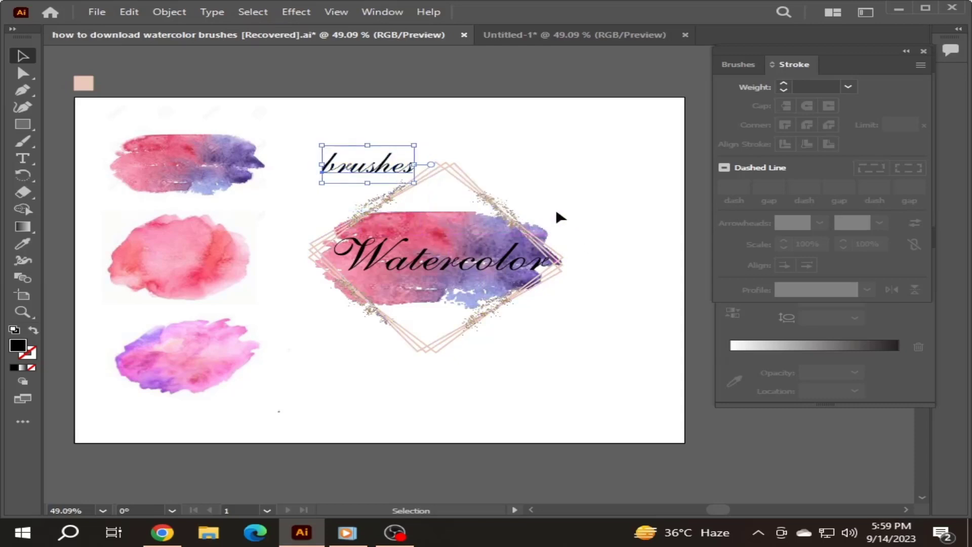
mouse_move(387, 170)
mouse_down()
mouse_move(449, 294)
mouse_move(461, 256)
mouse_up()
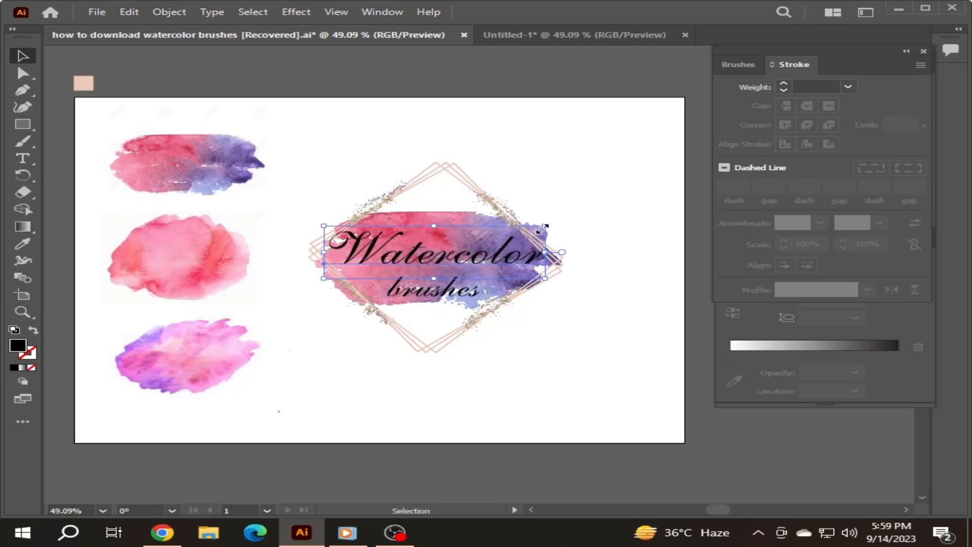
Enlarge the word "Watercolor" beyond the frame's width and shift it slightly up and left
drag(543, 226, 591, 210)
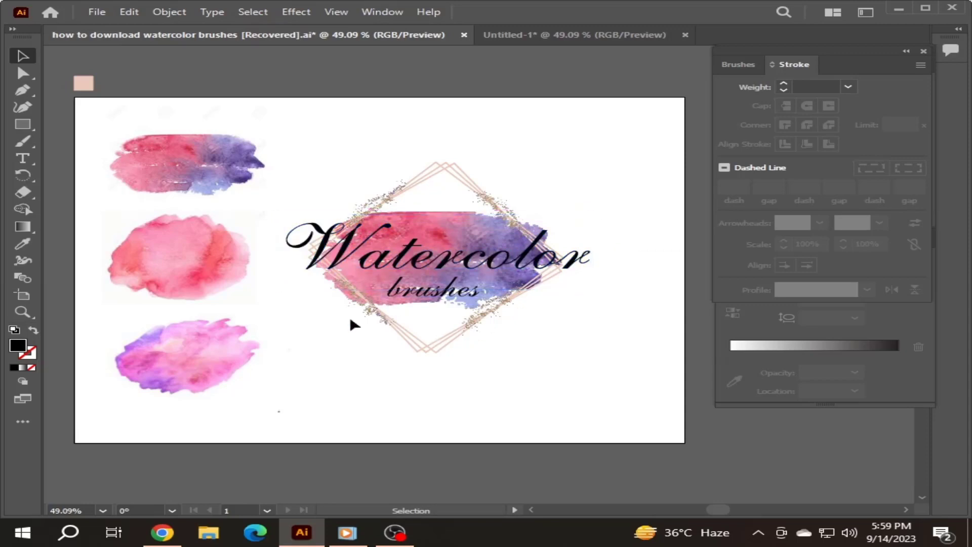
drag(455, 260, 447, 256)
click(391, 315)
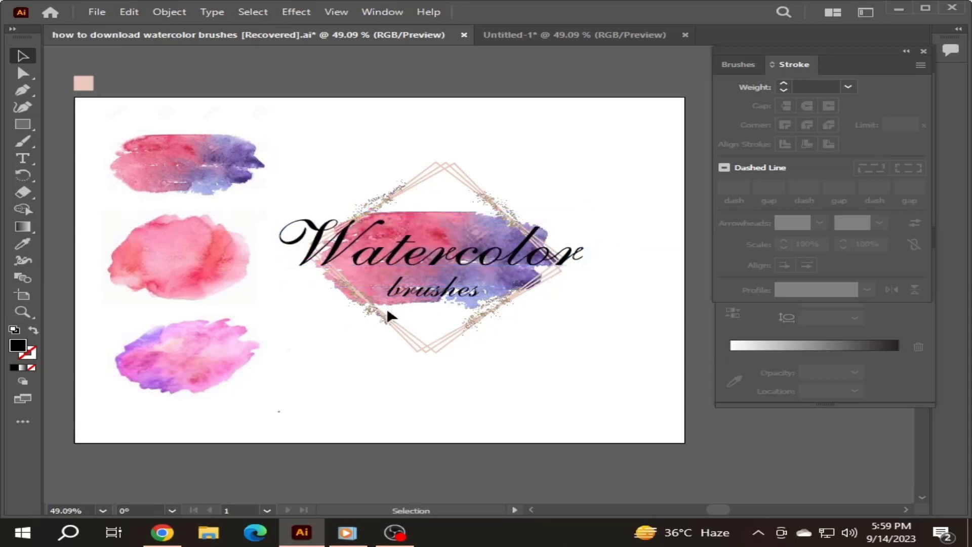
Shrink "Watercolor" to fit centered inside the diamond frame and move "brushes" up close beneath it
drag(418, 294, 418, 286)
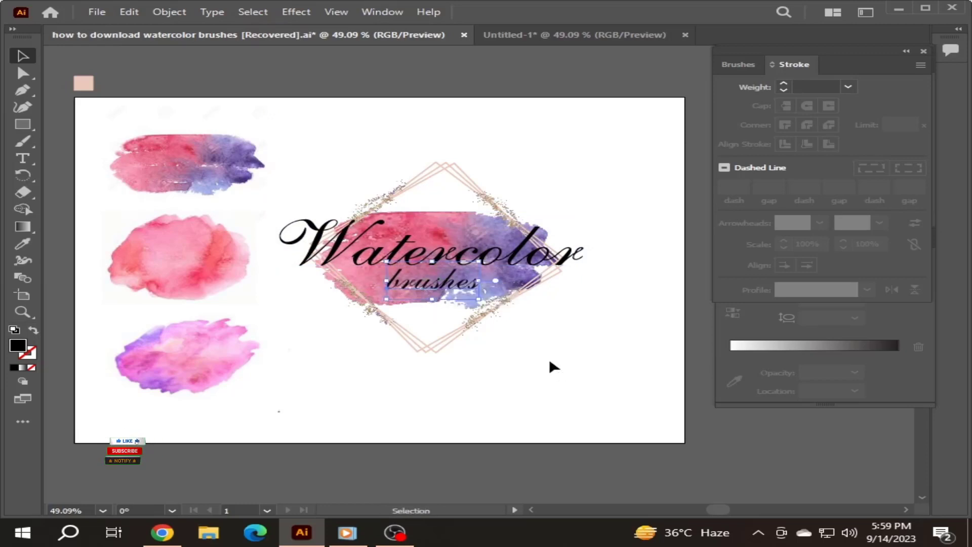
click(494, 259)
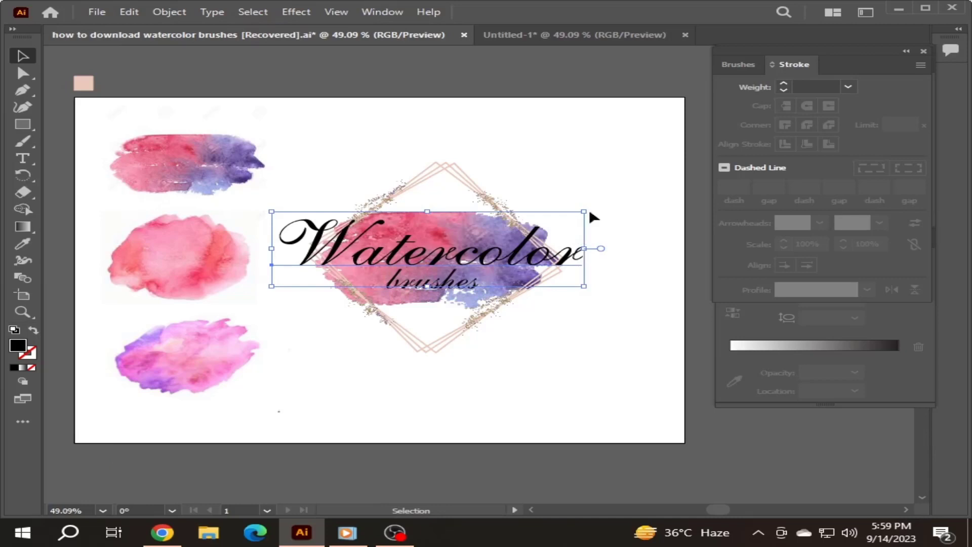
drag(585, 212, 547, 226)
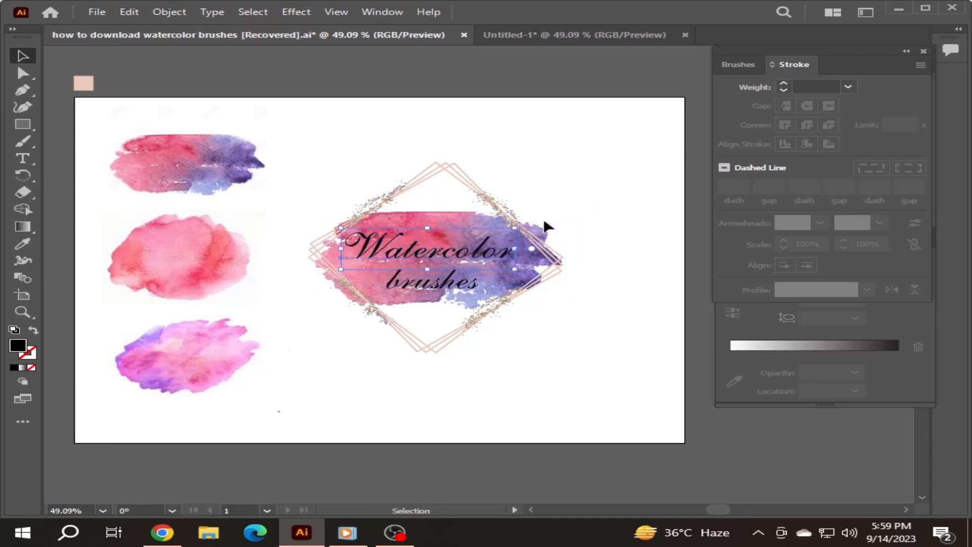
drag(451, 255, 457, 256)
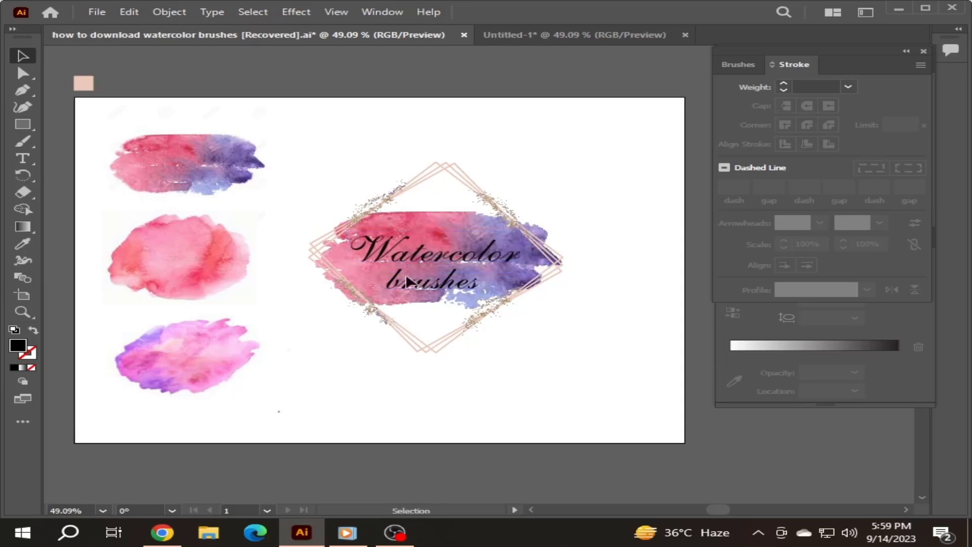
drag(429, 292, 432, 286)
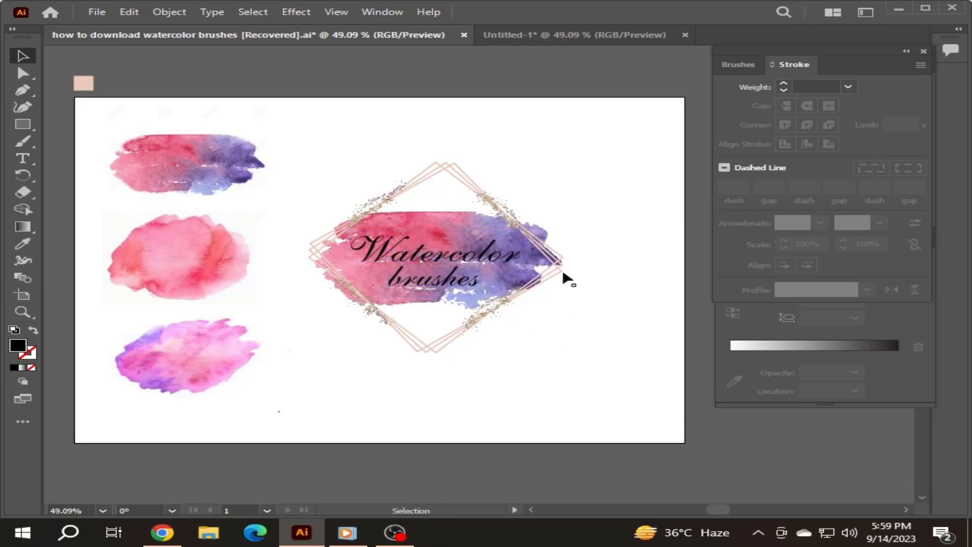
Group the watercolor stroke, diamond frame, splatters and lettering, and shift the group slightly down and left
drag(595, 182, 358, 336)
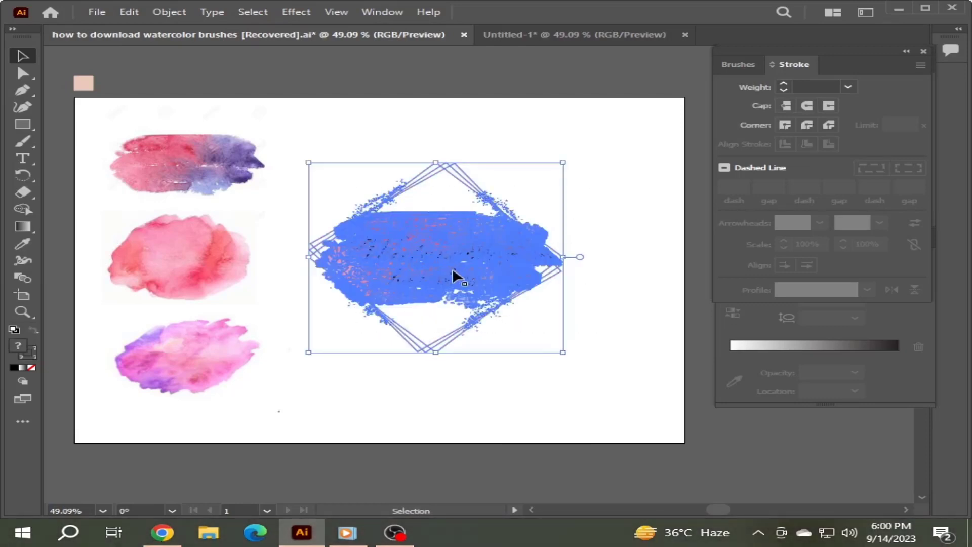
right_click(408, 218)
click(475, 399)
click(500, 397)
click(429, 269)
drag(431, 271, 428, 274)
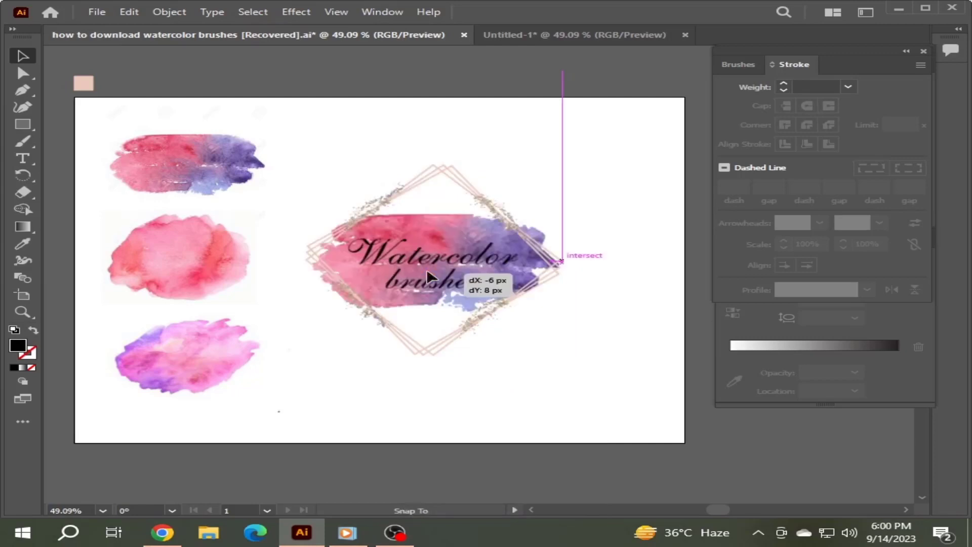
click(566, 305)
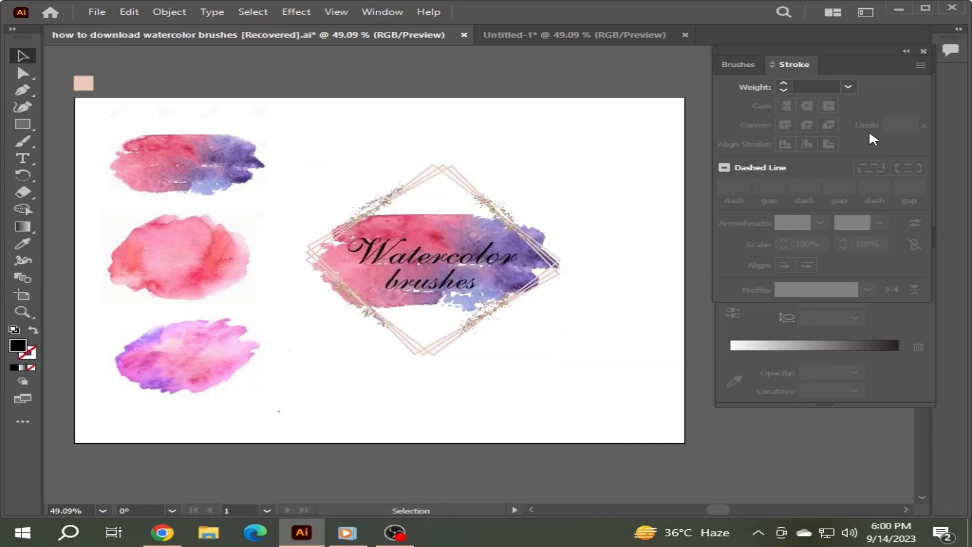
Move the floating panels aside to uncover the "MARDAN GRAPHICS Designer" logo and place it on the artboard beneath the diamond frame
click(869, 312)
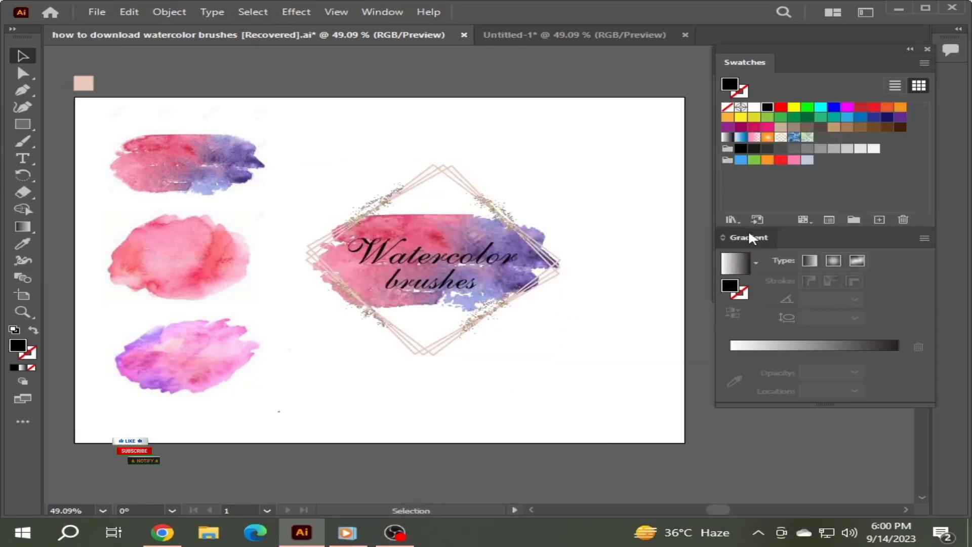
drag(749, 229, 572, 325)
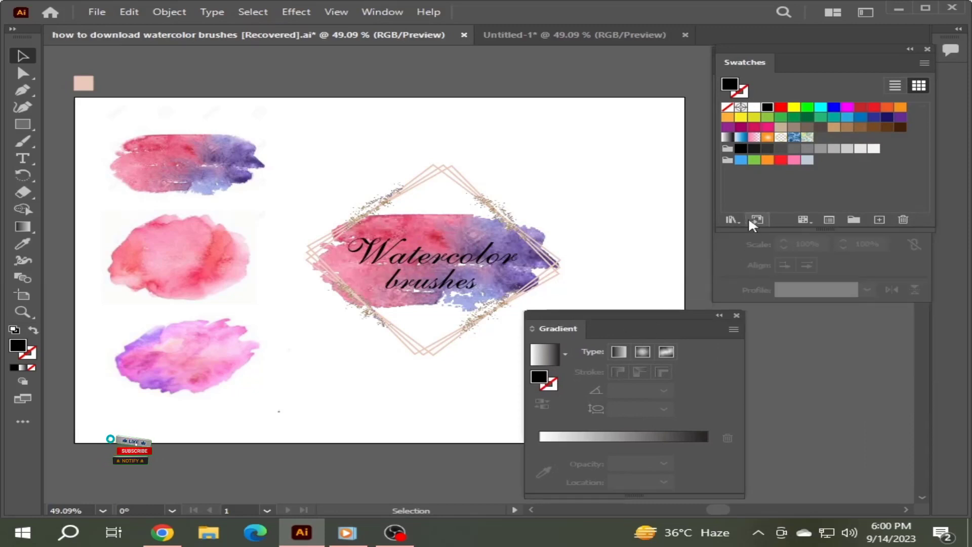
click(752, 250)
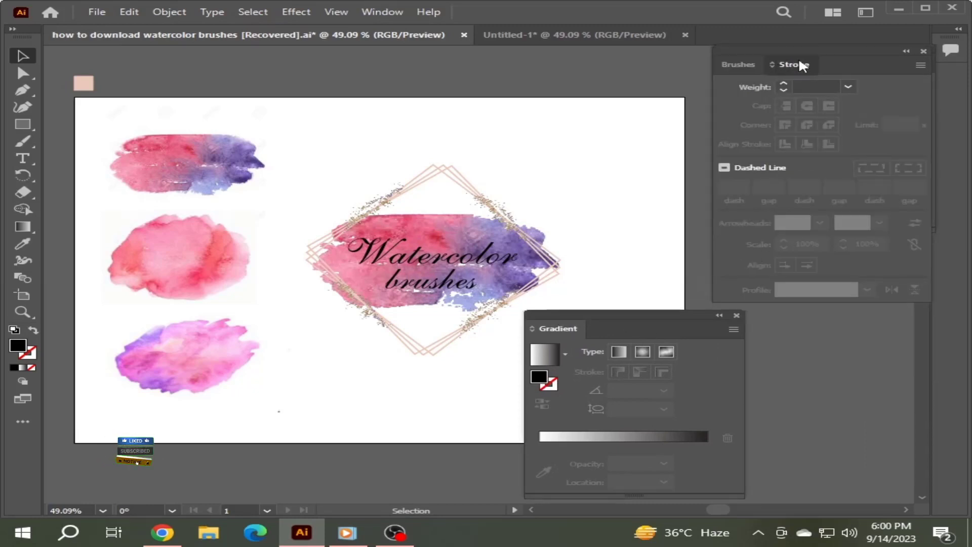
drag(798, 58, 575, 101)
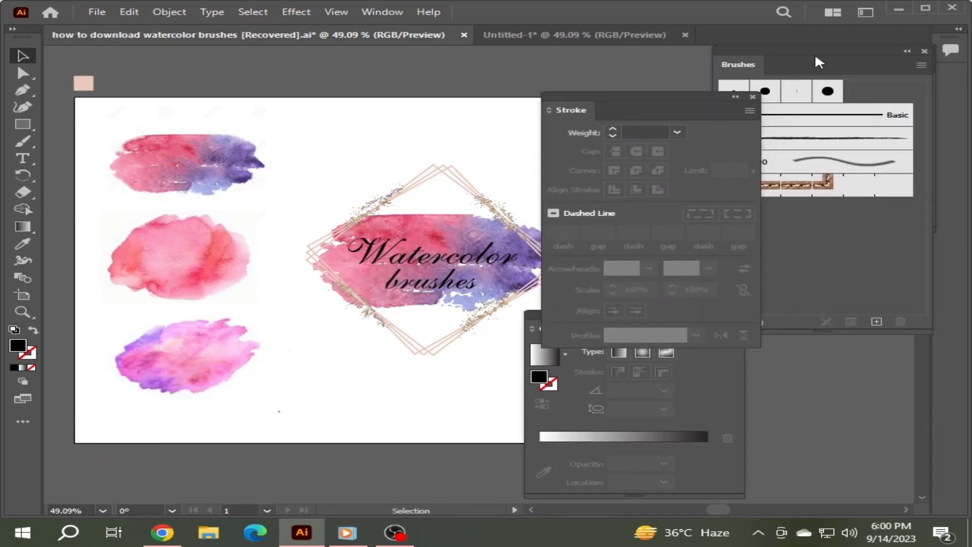
mouse_move(819, 62)
mouse_down()
mouse_move(658, 91)
mouse_move(691, 126)
mouse_up()
mouse_move(836, 239)
mouse_down()
mouse_move(792, 290)
mouse_move(395, 390)
mouse_up()
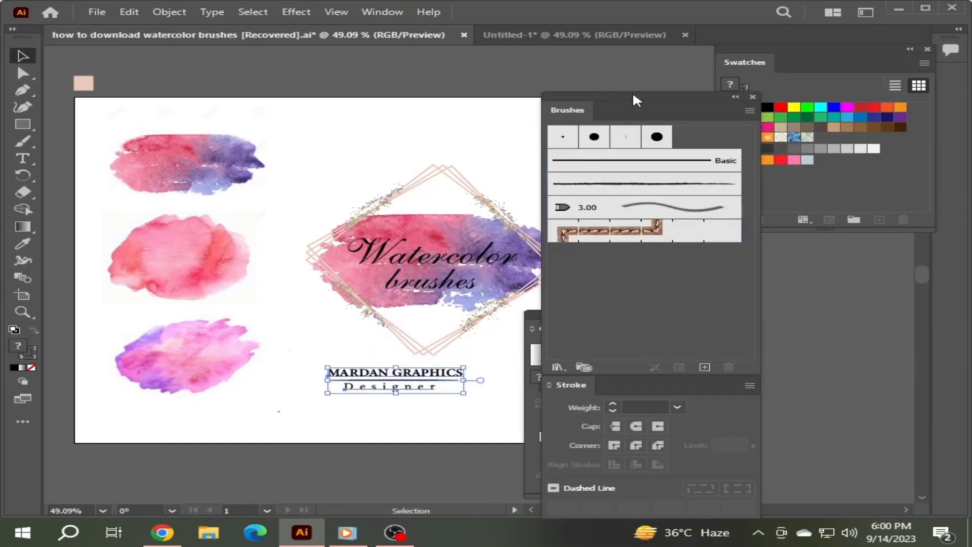
Tidy the workspace by closing the Brushes and Gradient panels and docking the Stroke panel beneath Swatches
mouse_move(637, 100)
mouse_down()
mouse_move(620, 102)
mouse_move(631, 90)
mouse_up()
drag(500, 107, 397, 117)
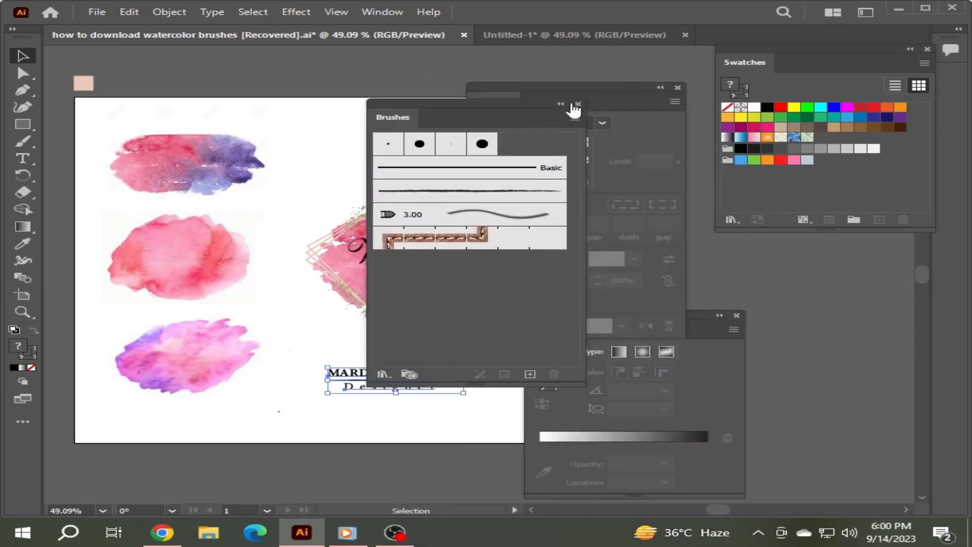
click(575, 98)
drag(575, 83, 821, 226)
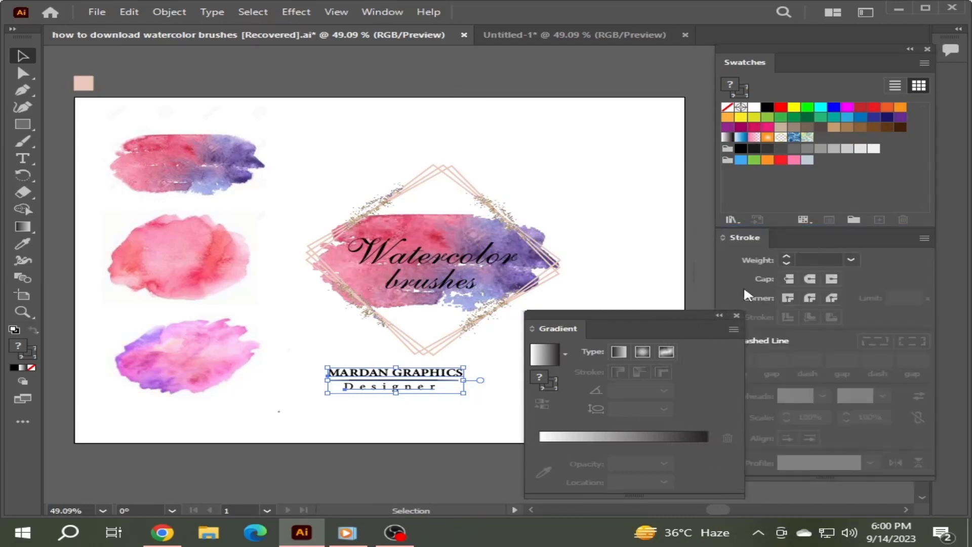
click(737, 315)
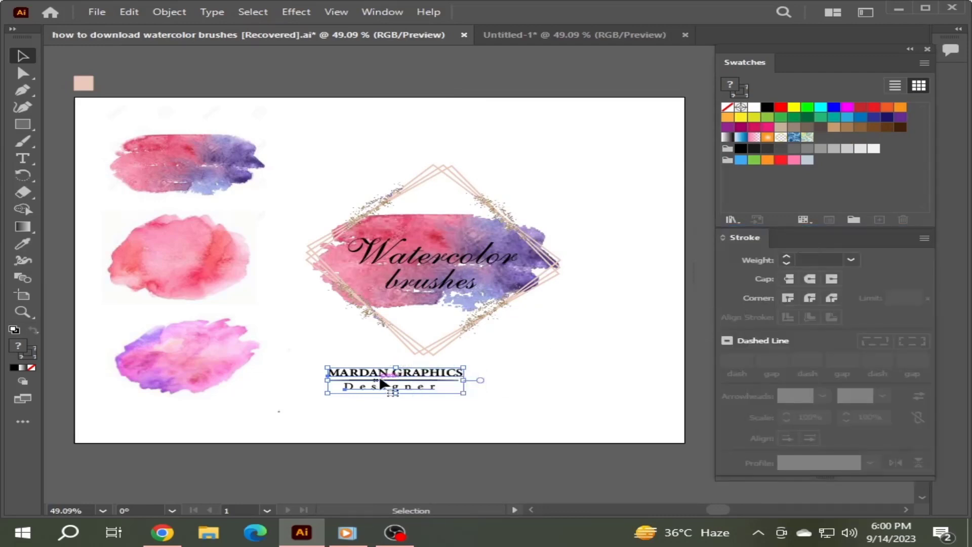
Center the "MARDAN GRAPHICS Designer" logo under the diamond frame, and move the frame artwork and logo together slightly upward
drag(381, 383, 410, 373)
drag(316, 194, 327, 232)
drag(488, 385, 488, 386)
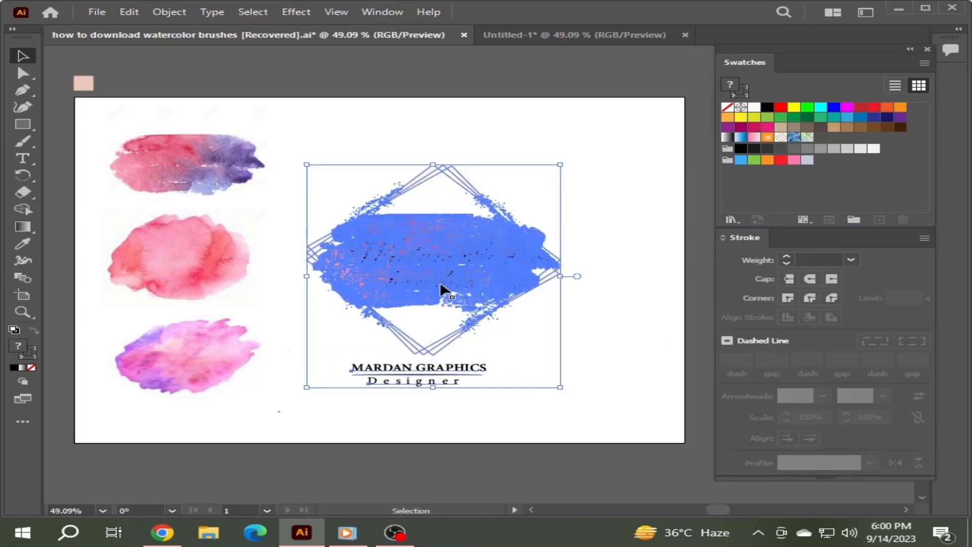
drag(440, 281, 444, 263)
click(583, 336)
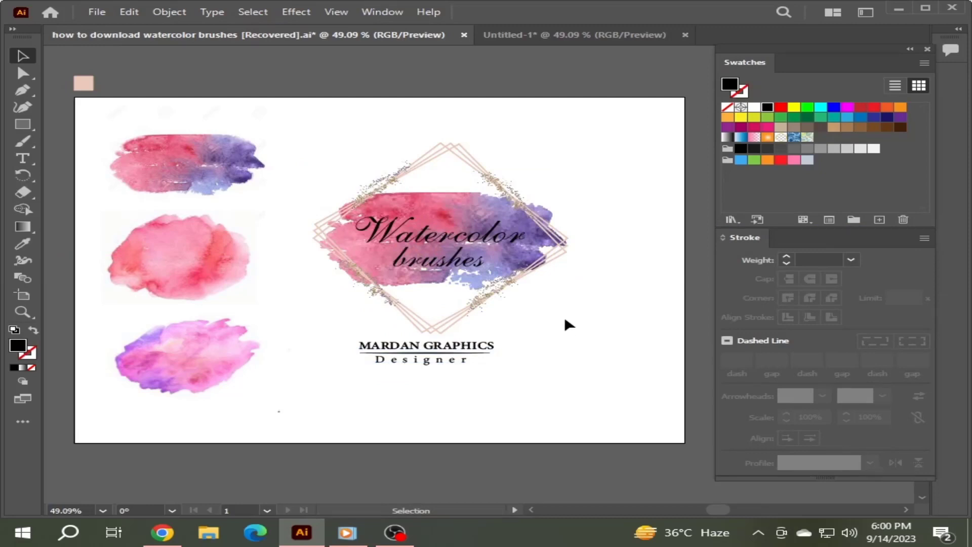
Select the peach color sample square above the artboard
click(81, 81)
click(139, 126)
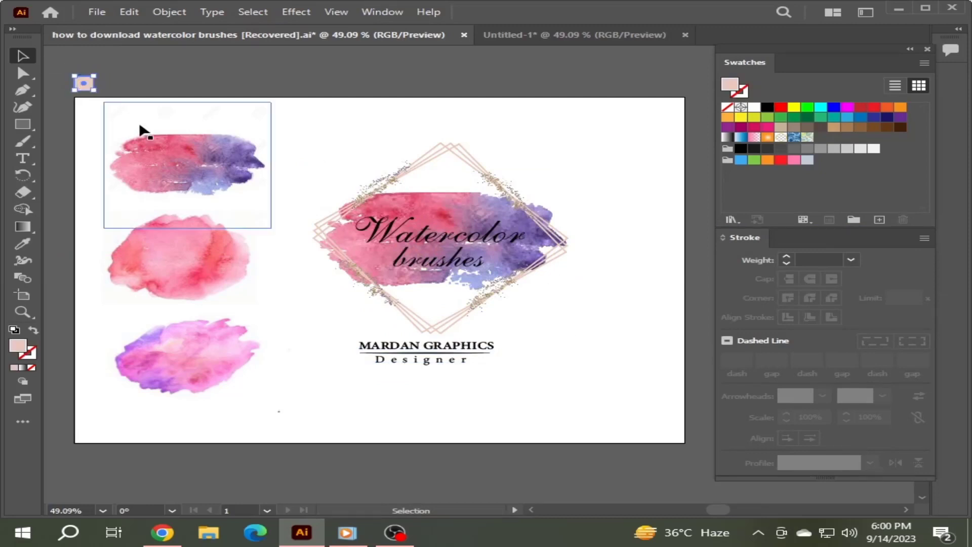